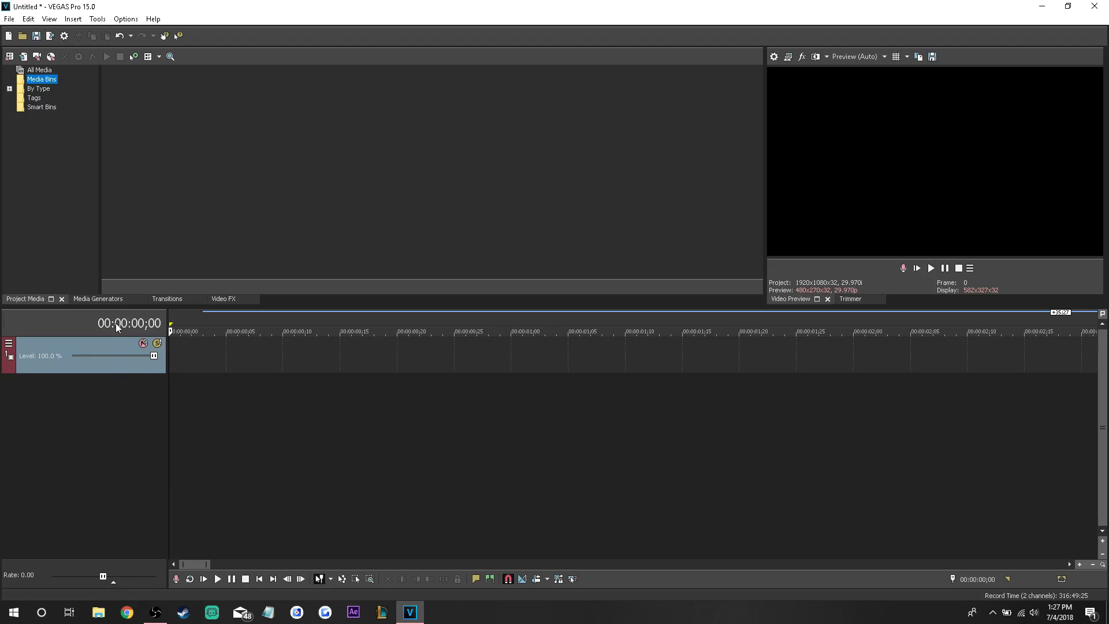
# Step: Add a Default Text event from the (Legacy) Text generator at the start of the video track, with the text 0000
pyautogui.click(113, 299)
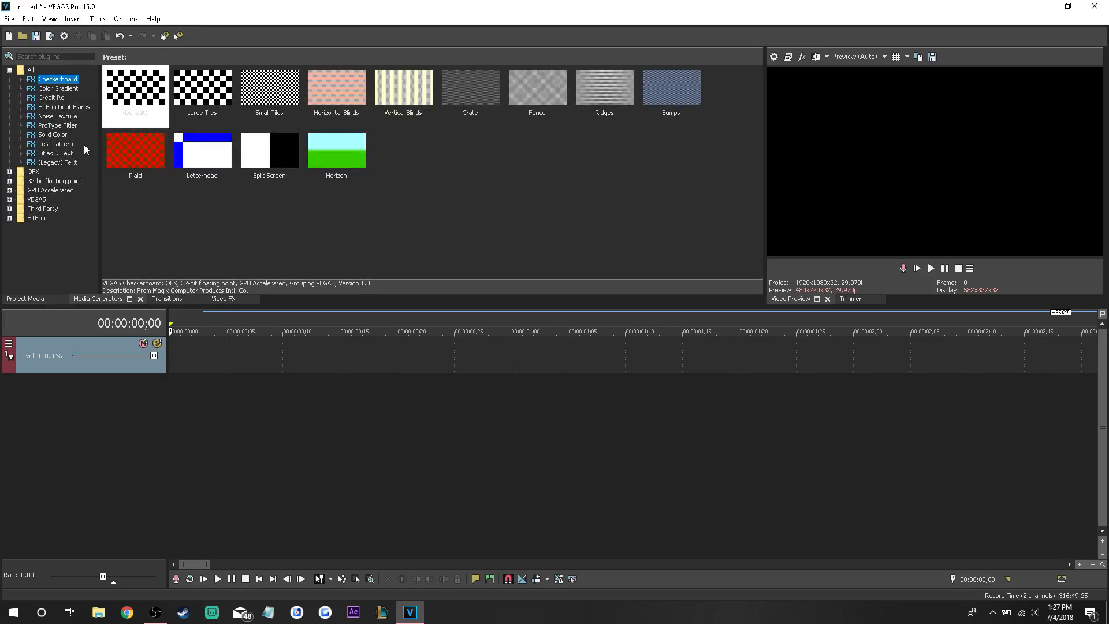
pyautogui.click(63, 163)
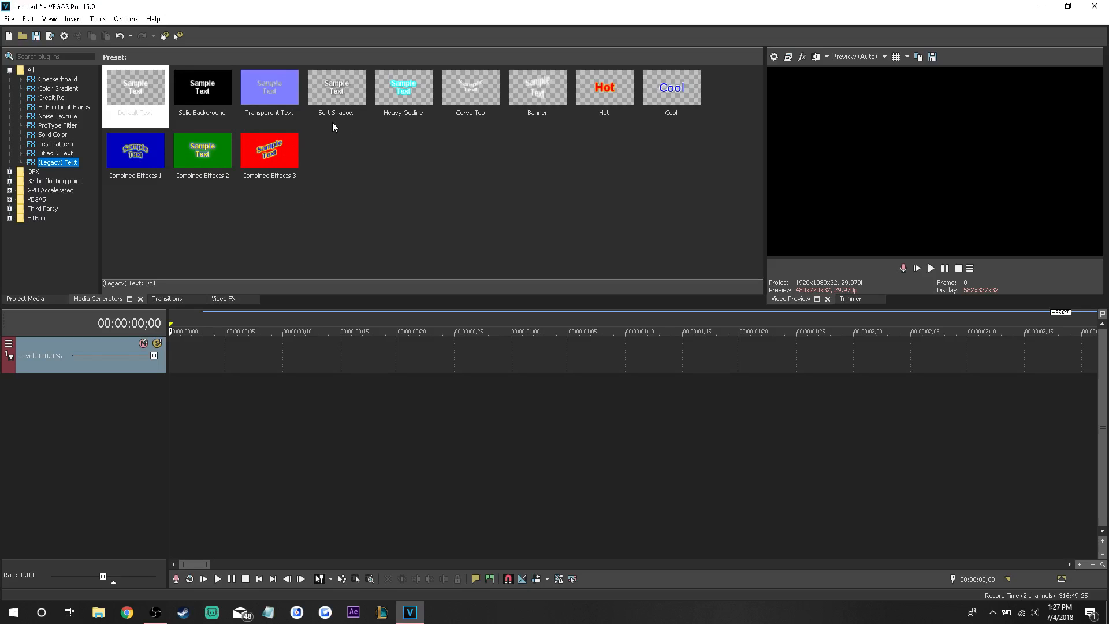
pyautogui.moveTo(144, 91); pyautogui.dragTo(184, 353)
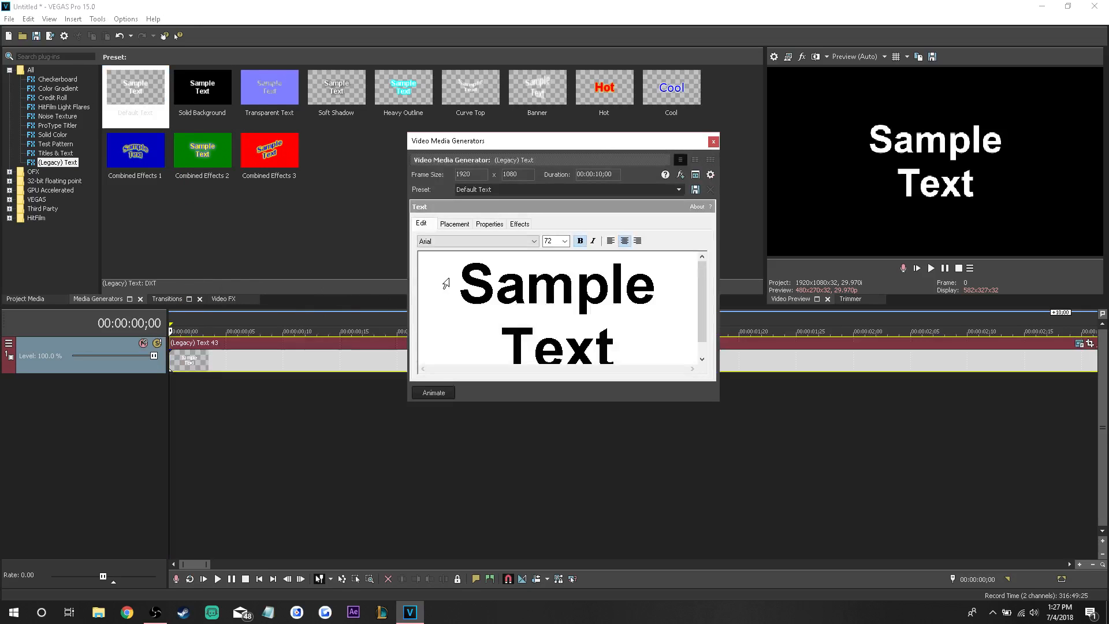
pyautogui.click(619, 335)
pyautogui.hotkey('ctrl', 'a')
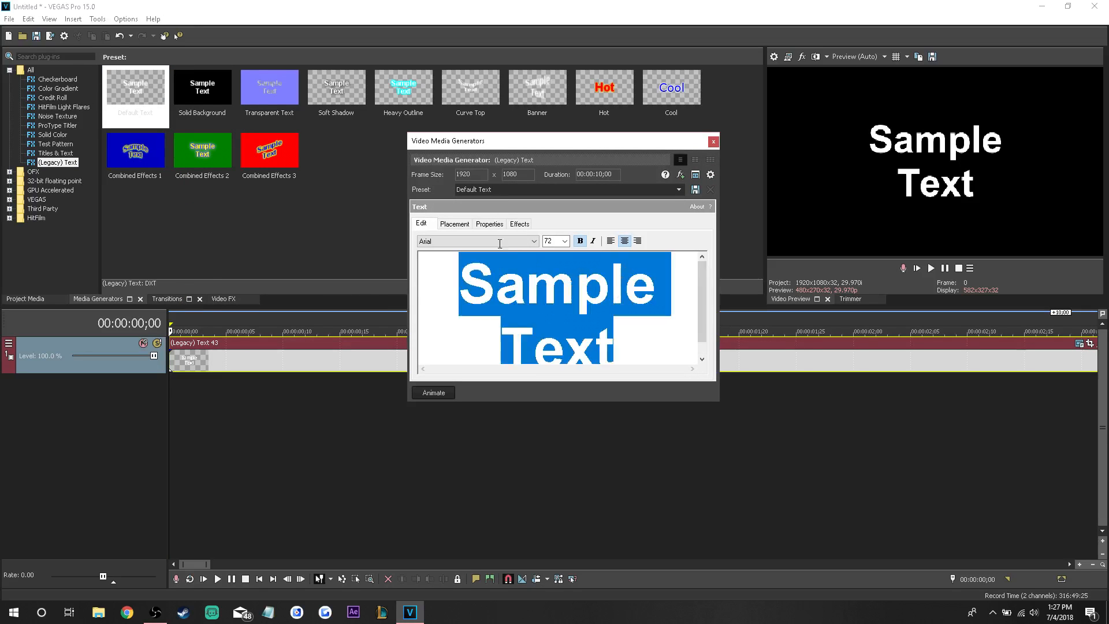
pyautogui.press('Delete')
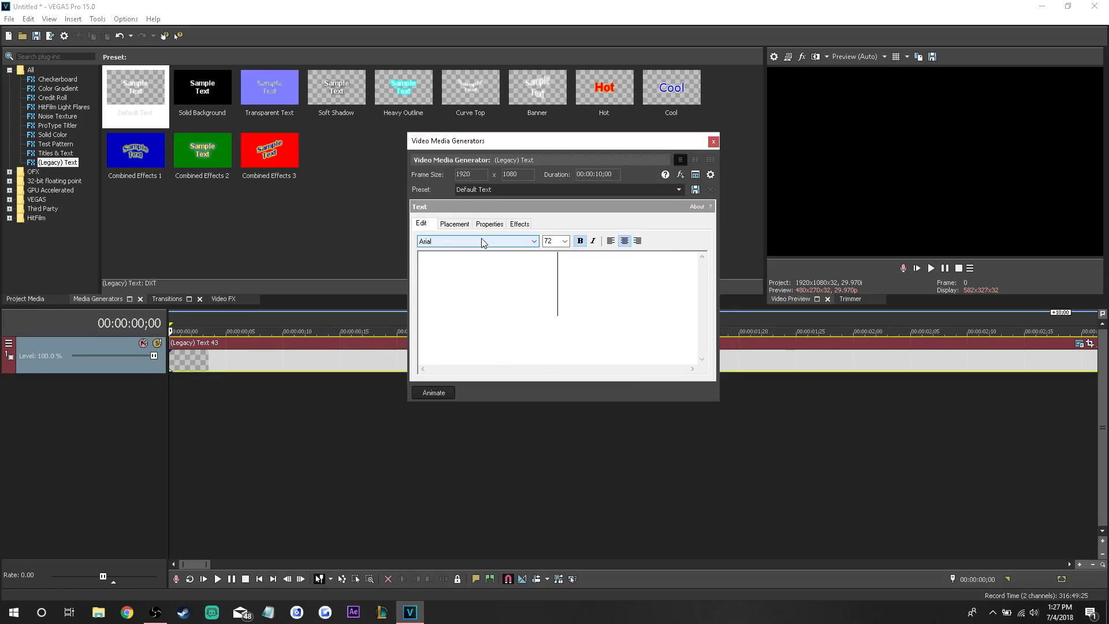
pyautogui.write('0000')
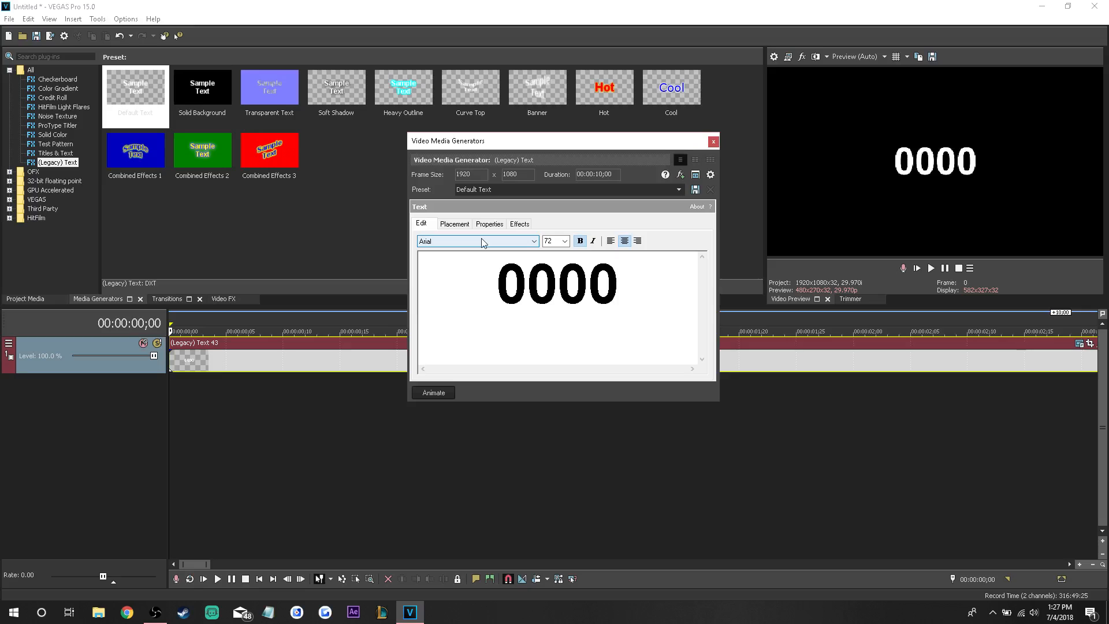
pyautogui.click(713, 143)
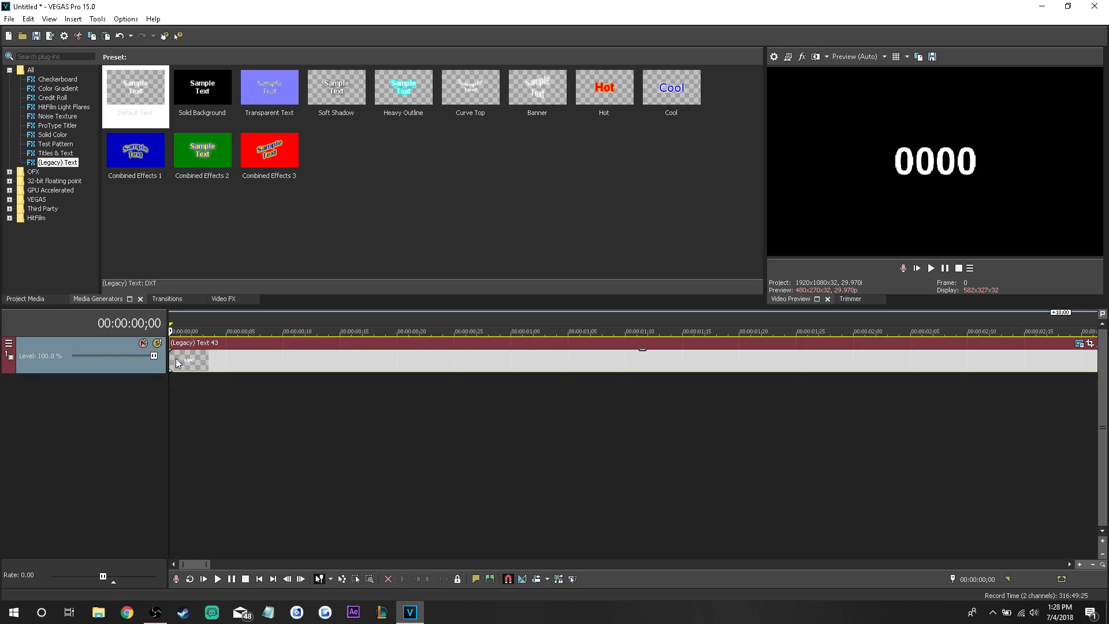
# Step: Split the 0000 text event at 00:00:00;03 and delete the part after the cut
pyautogui.press('Right')
pyautogui.press('Right')
pyautogui.press('Right')
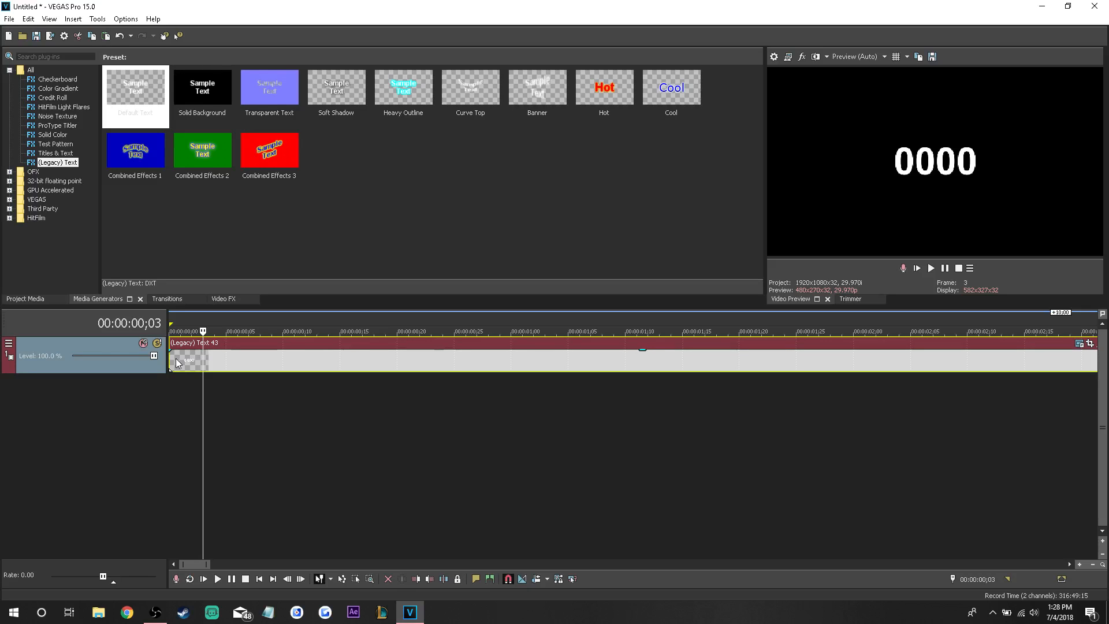
pyautogui.press('s')
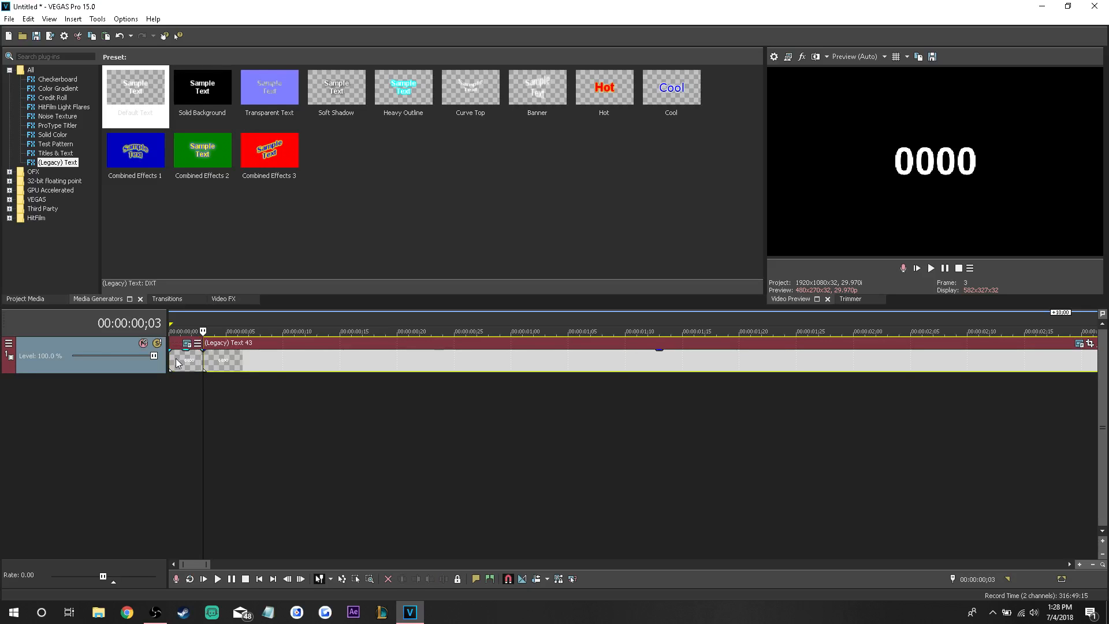
pyautogui.rightClick(232, 358)
pyautogui.click(263, 377)
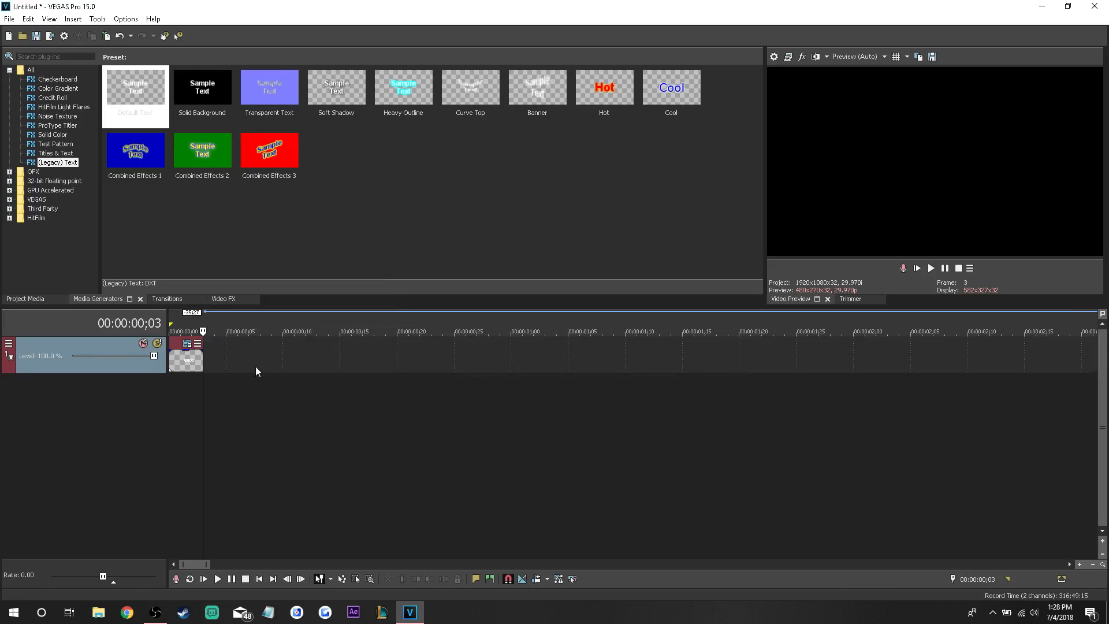
# Step: Insert a video track above and add a Default Text (Legacy) event on it at 00:00:00;03 with the text 000
pyautogui.rightClick(120, 366)
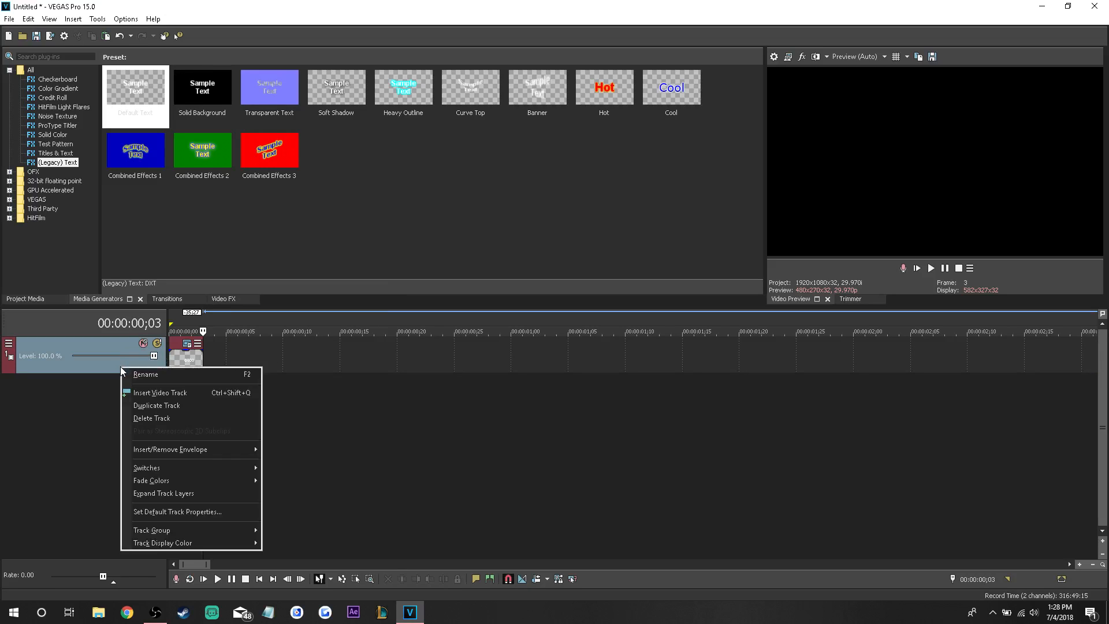
pyautogui.click(148, 393)
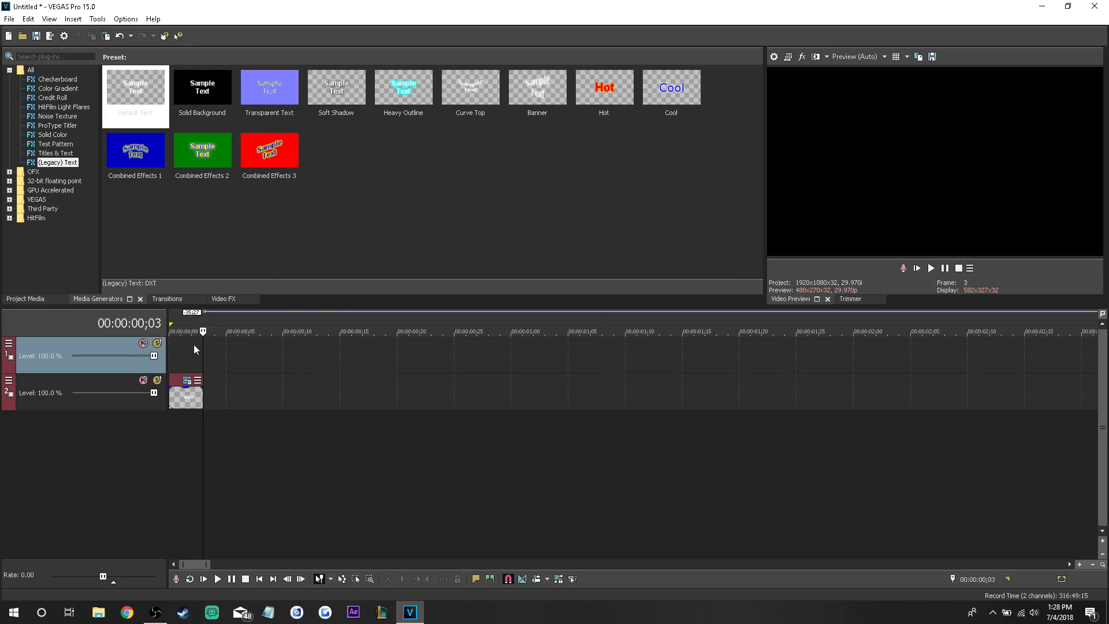
pyautogui.moveTo(148, 96); pyautogui.dragTo(212, 356)
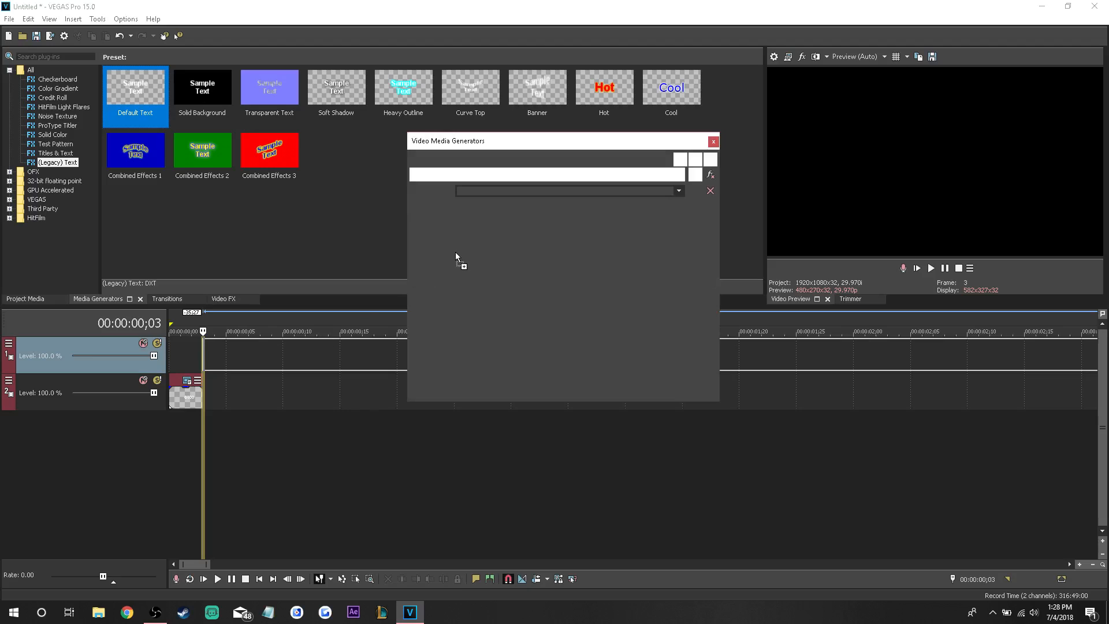
pyautogui.moveTo(616, 345); pyautogui.dragTo(459, 269)
pyautogui.press('BackSpace')
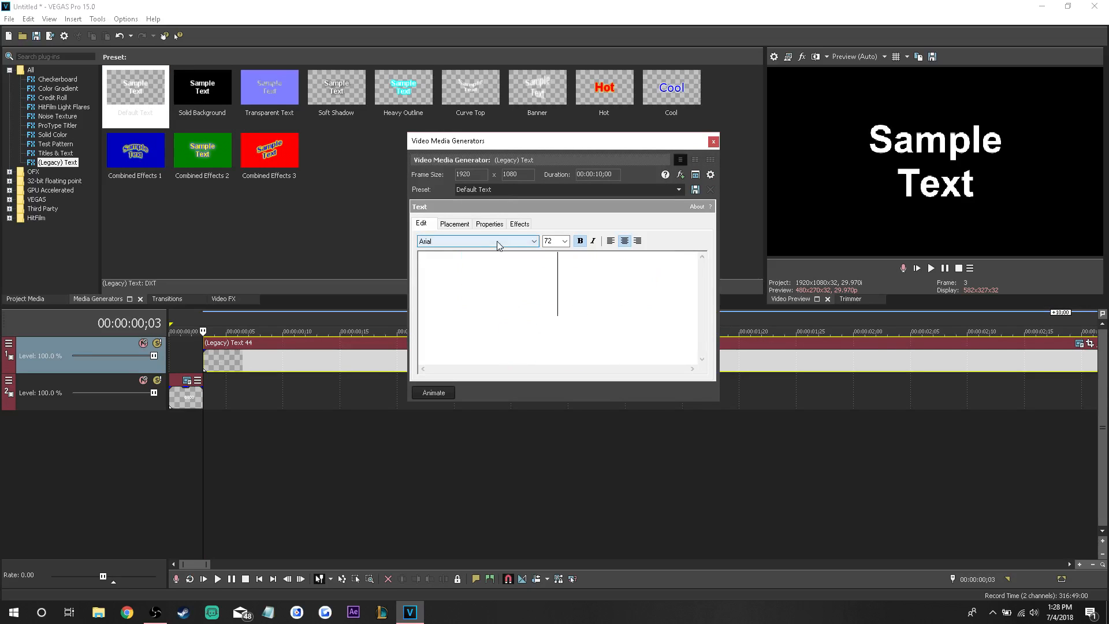
pyautogui.write('000')
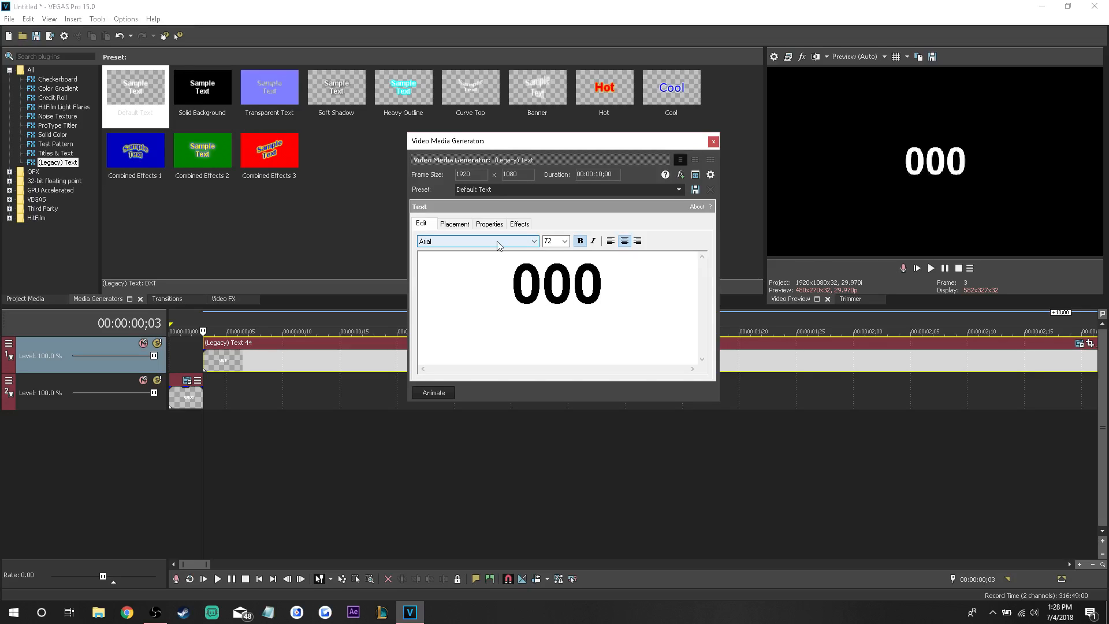
pyautogui.click(713, 142)
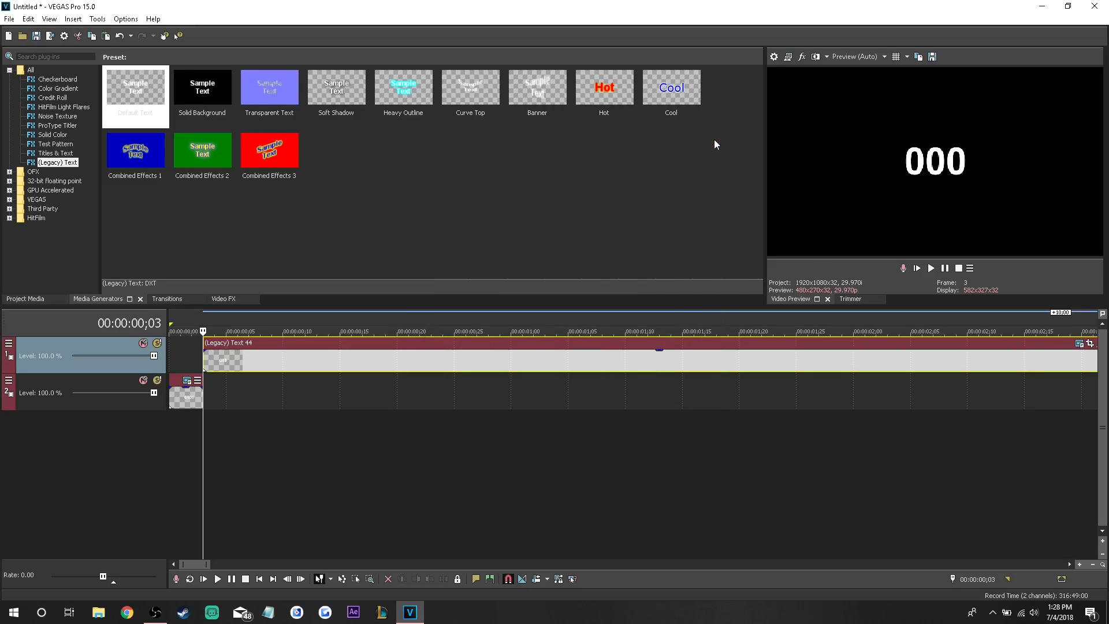
# Step: Move the 000 event to start at 00:00:00;02 so it overlaps the last frame of the 0000 event
pyautogui.click(194, 396)
pyautogui.click(256, 359)
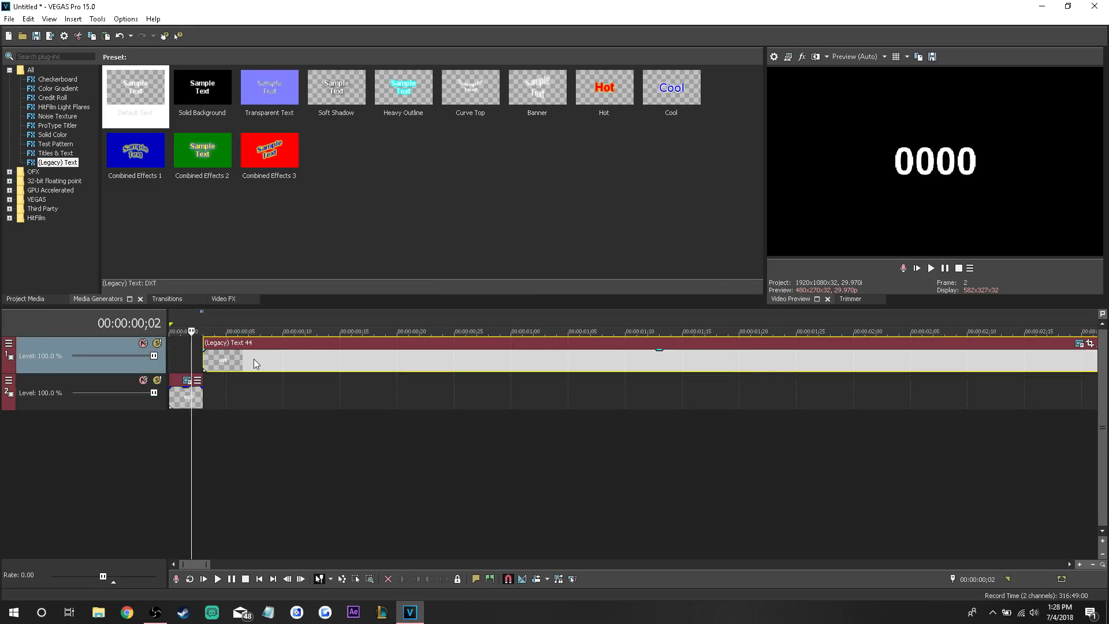
pyautogui.moveTo(254, 358); pyautogui.dragTo(245, 359)
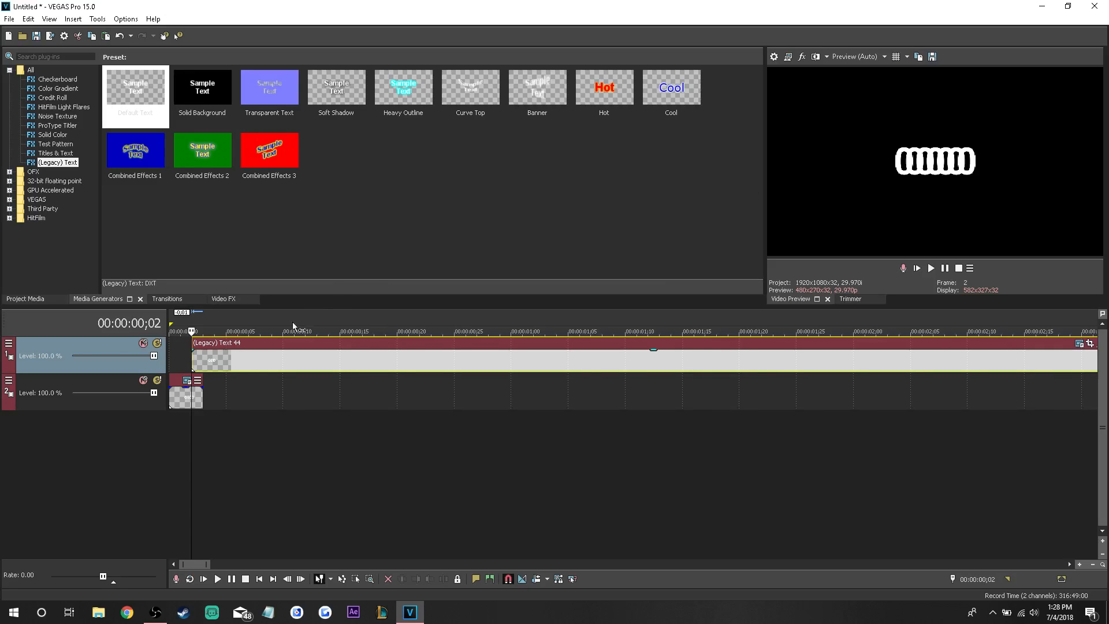
# Step: Pad the 000 text with trailing spaces to align it with the first three digits of 0000, and move the event back to 00:00:00;03
pyautogui.rightClick(199, 360)
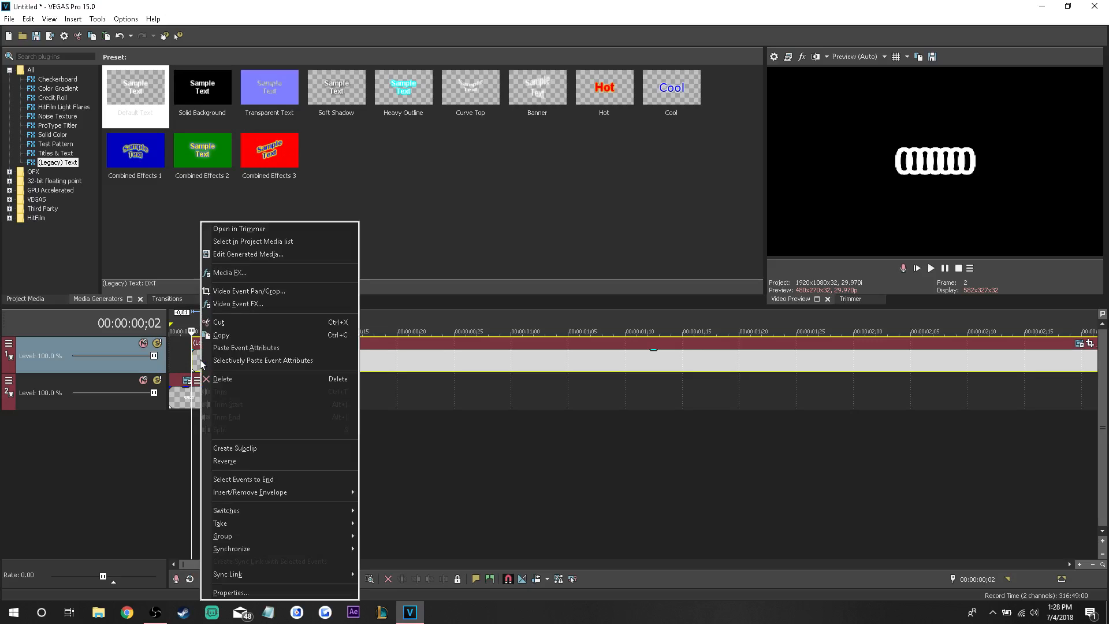
pyautogui.click(255, 258)
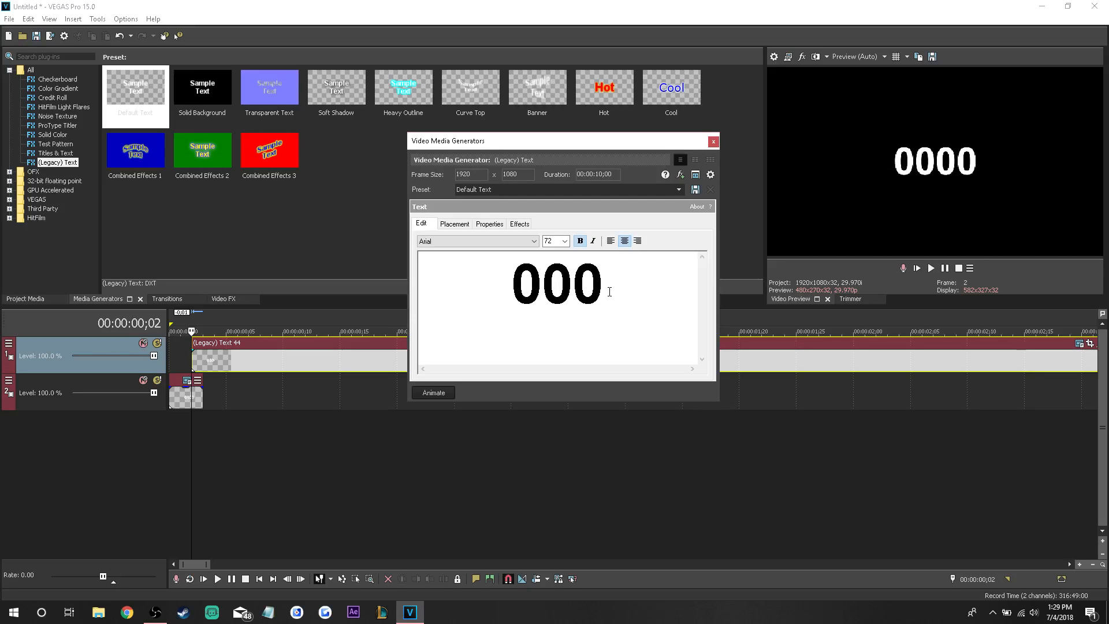
pyautogui.click(713, 142)
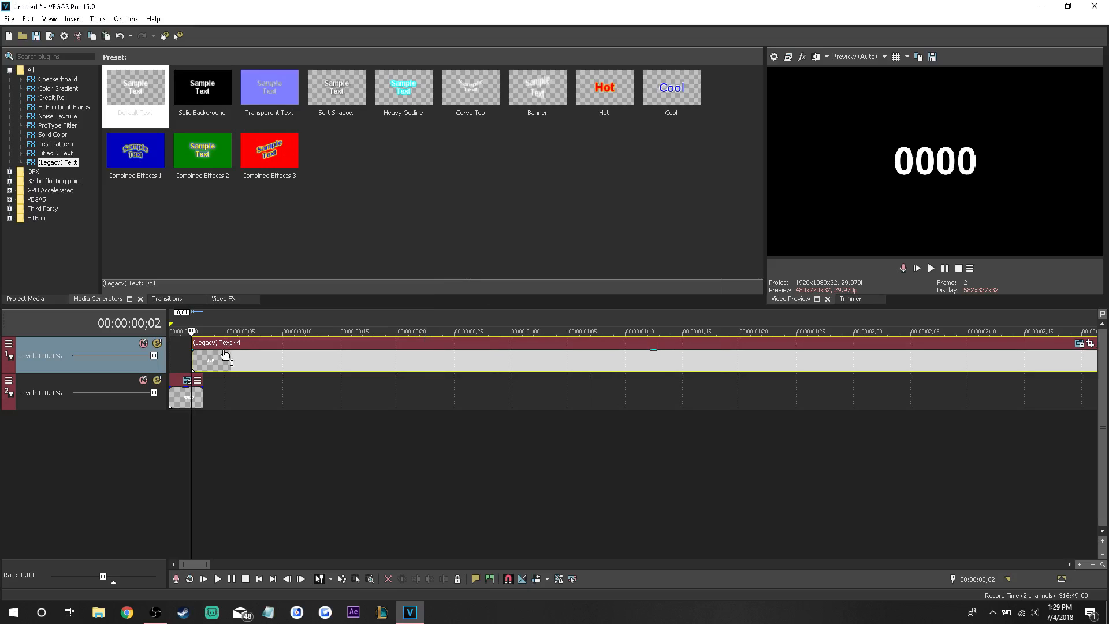
pyautogui.moveTo(215, 357); pyautogui.dragTo(221, 359)
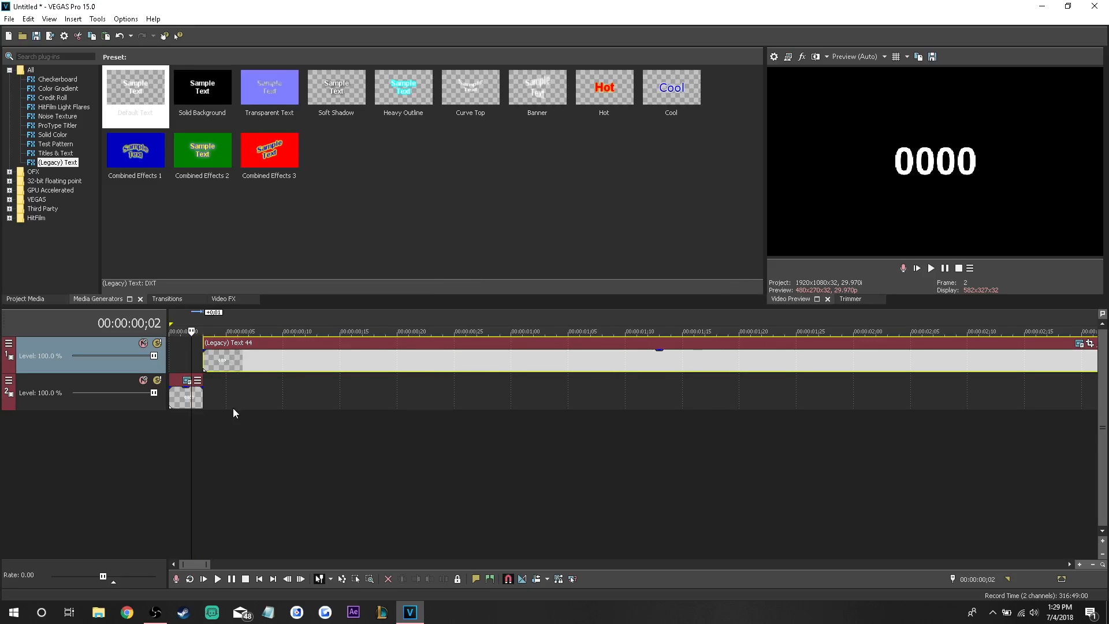
# Step: Add a Default Text (Legacy) event at 00:00:00;03 on the lower track reading 0, padded with leading spaces to sit as the fourth digit
pyautogui.click(204, 392)
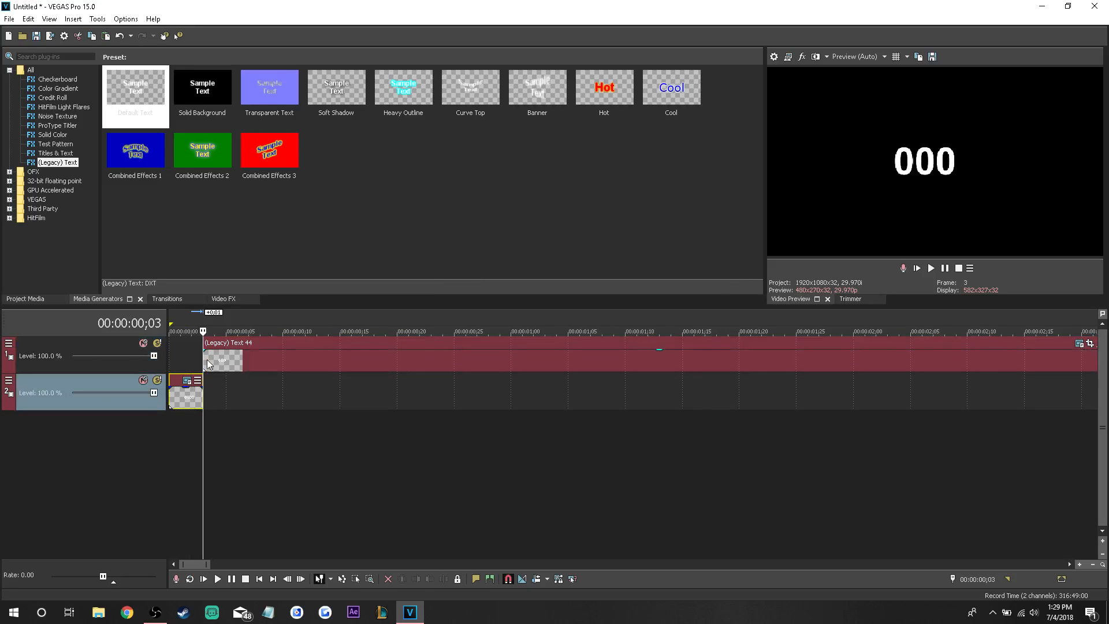
pyautogui.moveTo(129, 80); pyautogui.dragTo(245, 364)
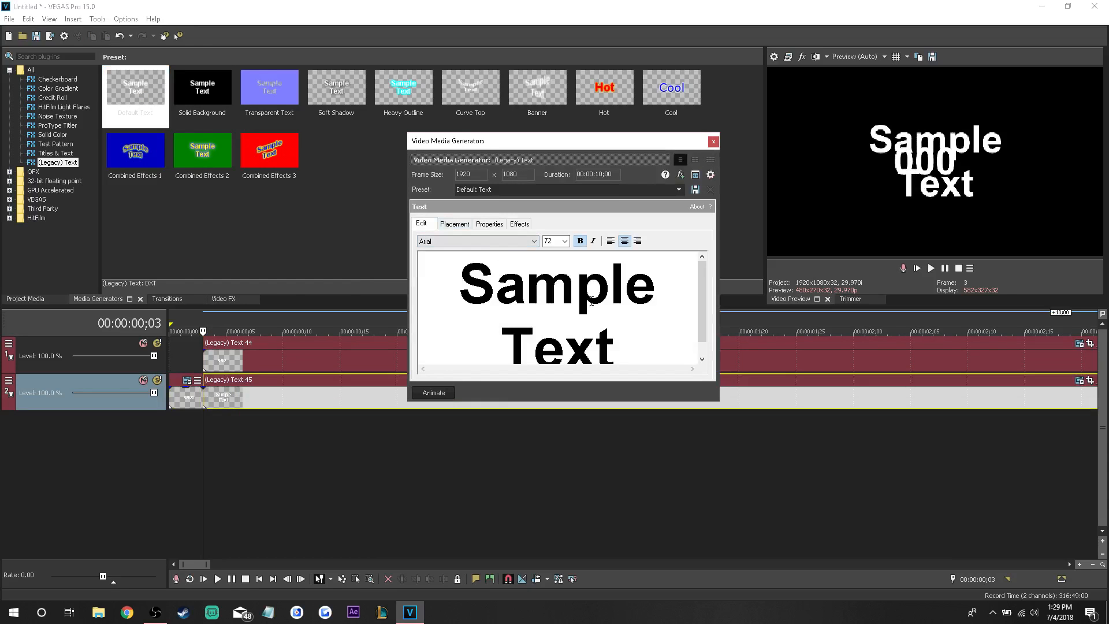
pyautogui.moveTo(610, 334); pyautogui.dragTo(481, 225)
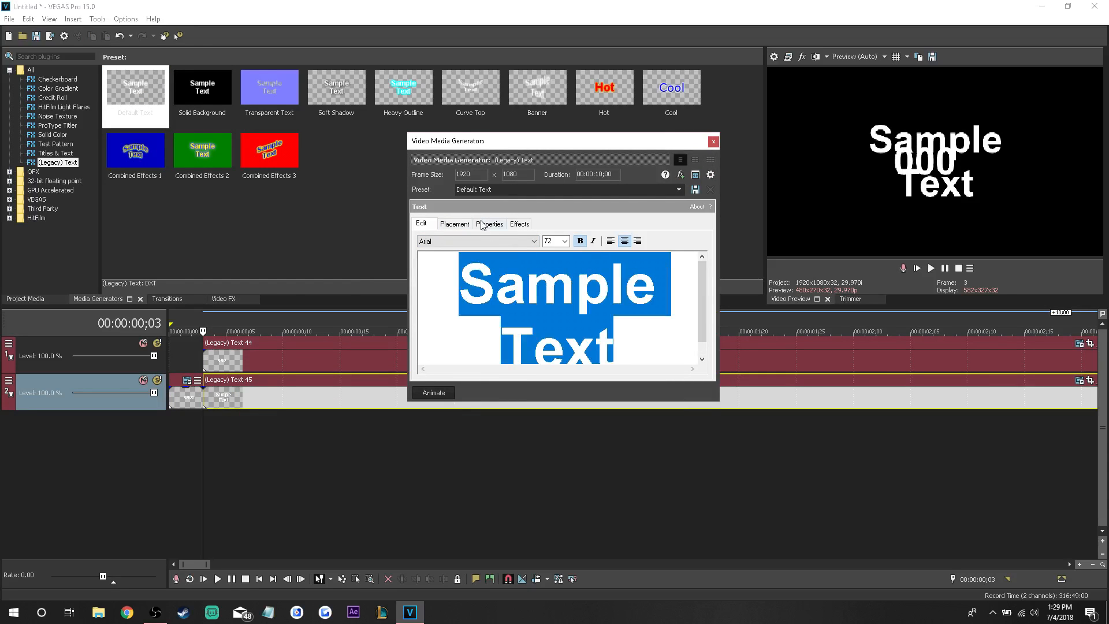
pyautogui.press('Delete')
pyautogui.write('0')
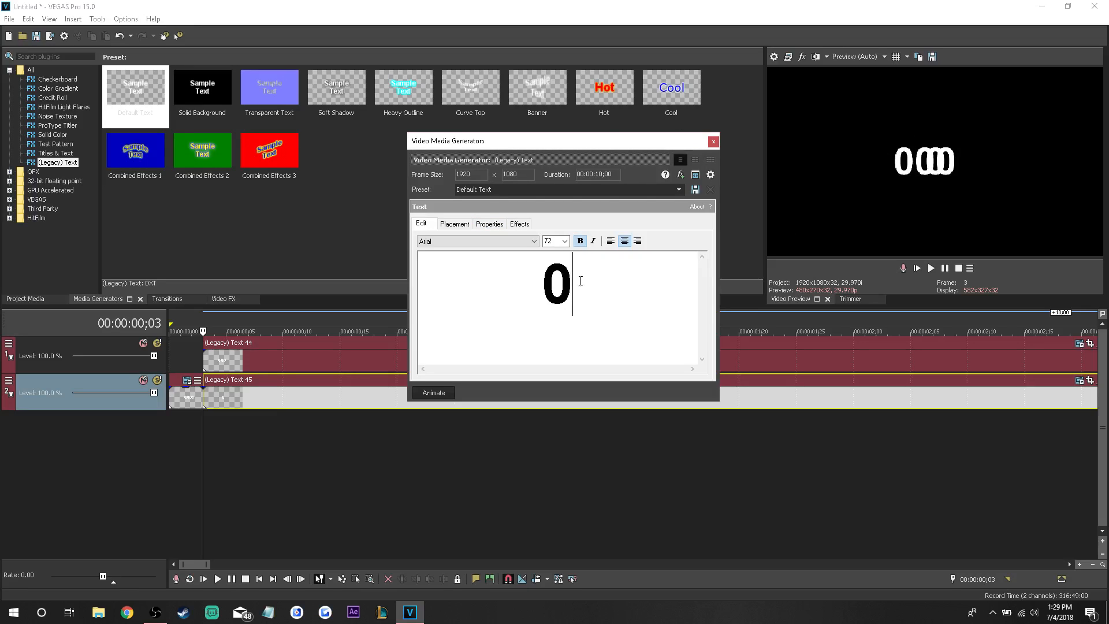
pyautogui.click(538, 283)
pyautogui.press('BackSpace')
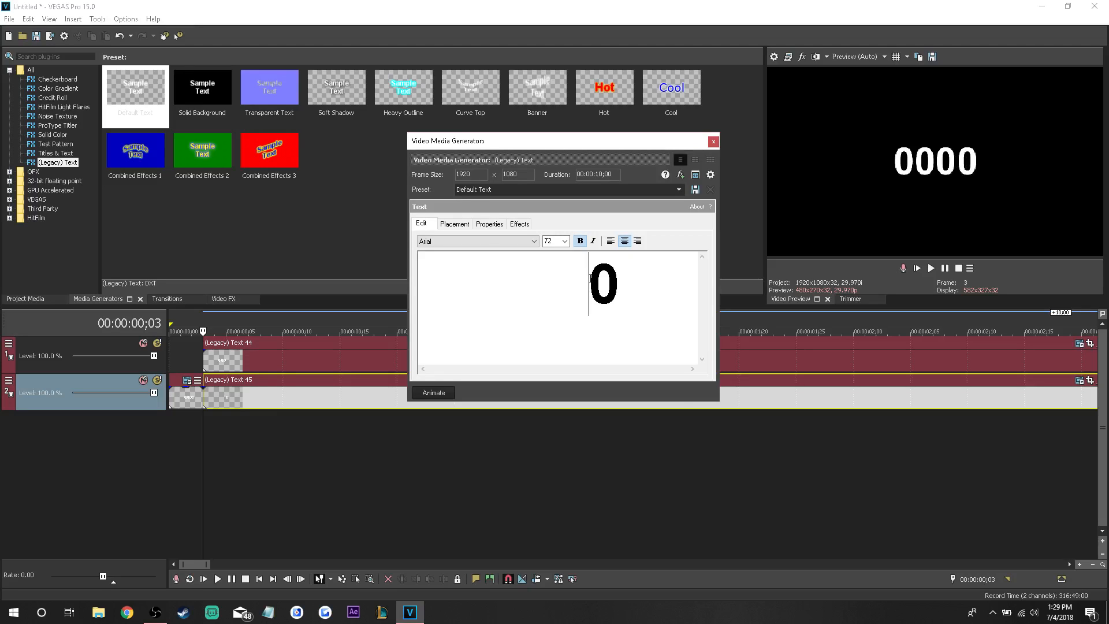
pyautogui.click(714, 143)
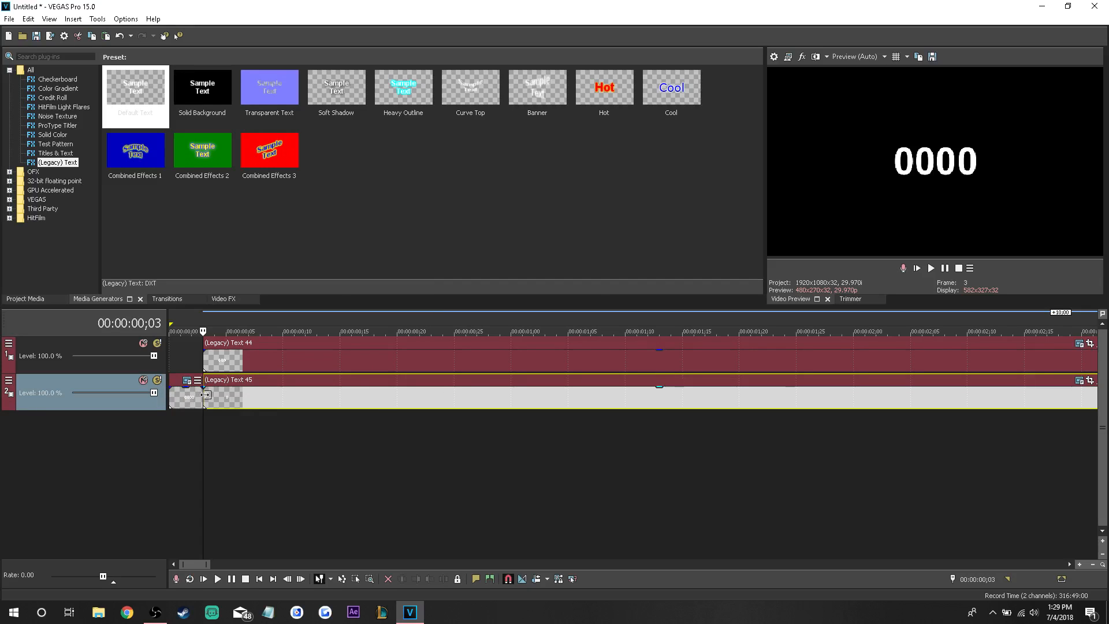
# Step: Split the single 0 event at 00:00:00;07 and delete the part after the cut
pyautogui.press('Right')
pyautogui.press('Right')
pyautogui.press('Right')
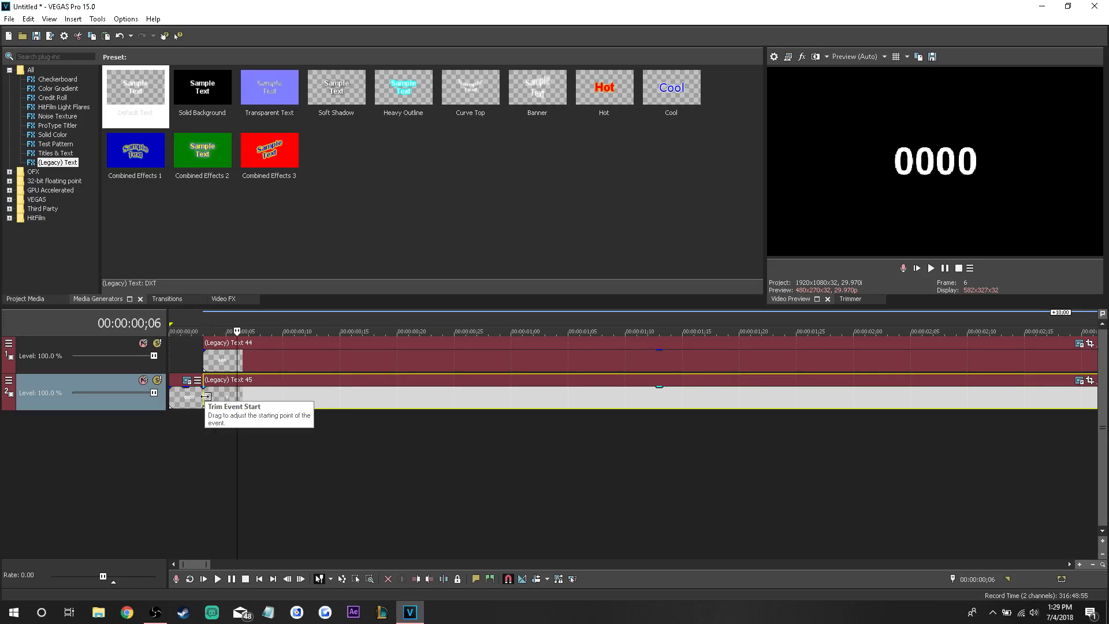
pyautogui.press('Right')
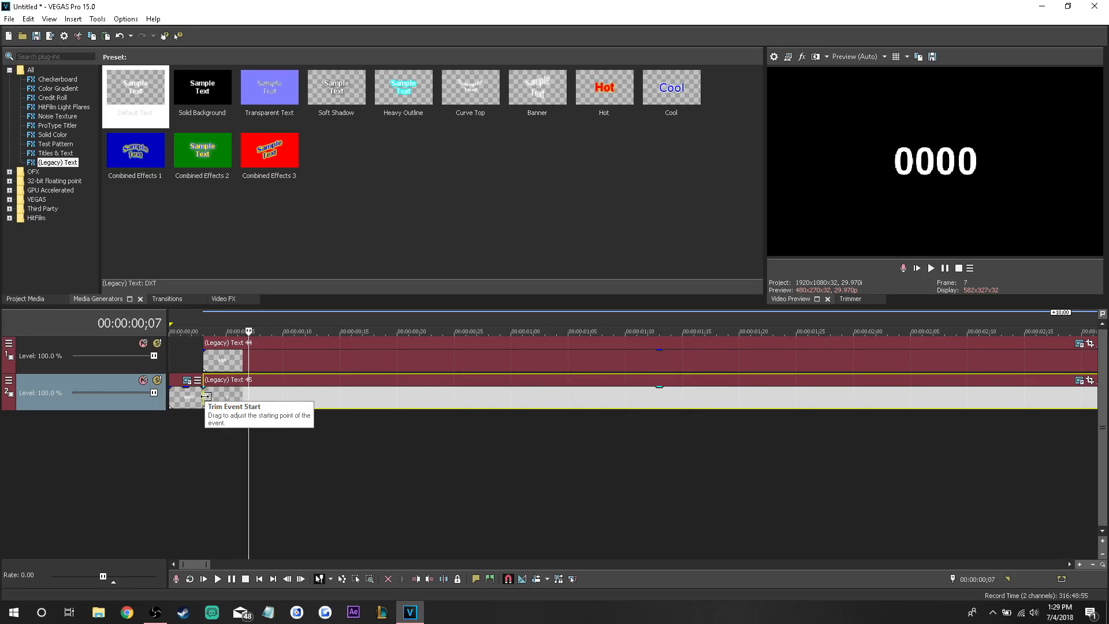
pyautogui.press('s')
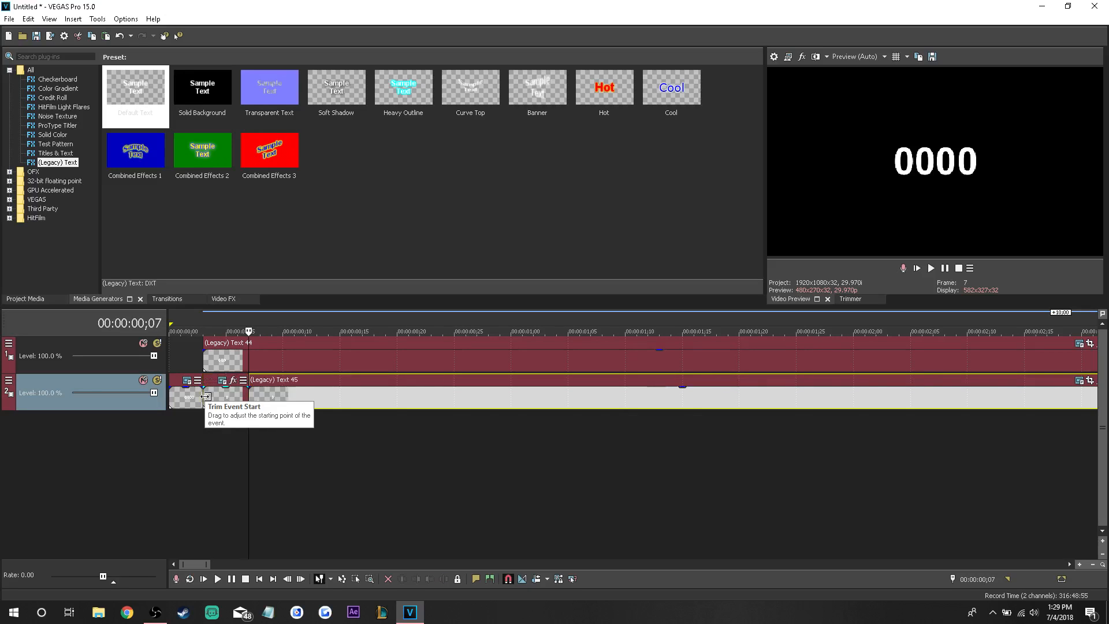
pyautogui.rightClick(311, 399)
pyautogui.click(348, 179)
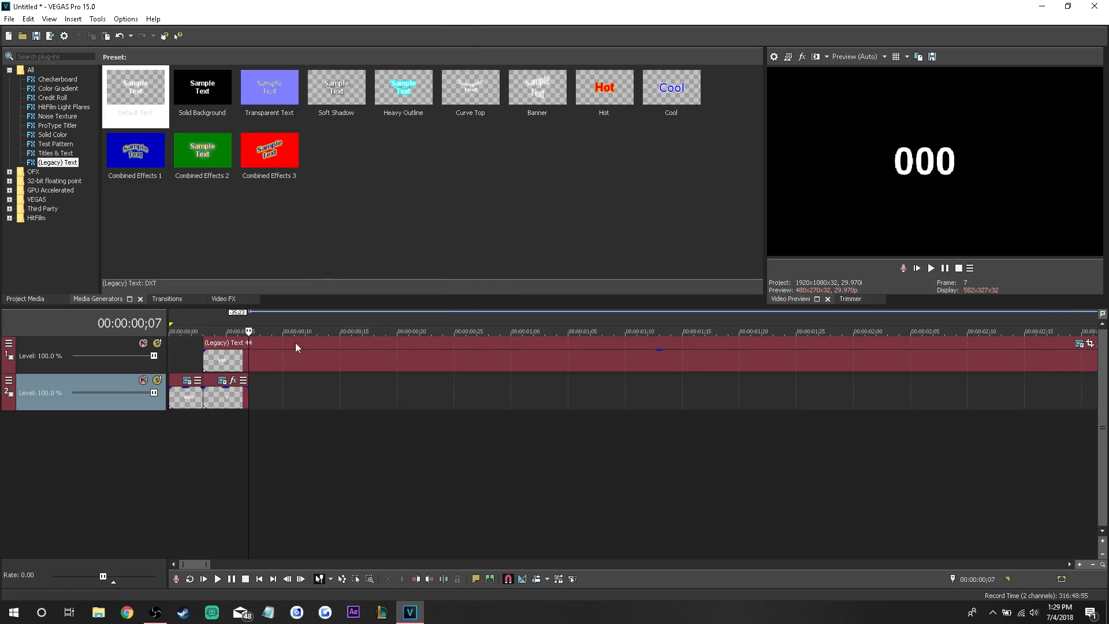
# Step: Open Pan/Crop for the single 0 event and raise the frame to Y center 408.6 at the event's first frame
pyautogui.rightClick(226, 401)
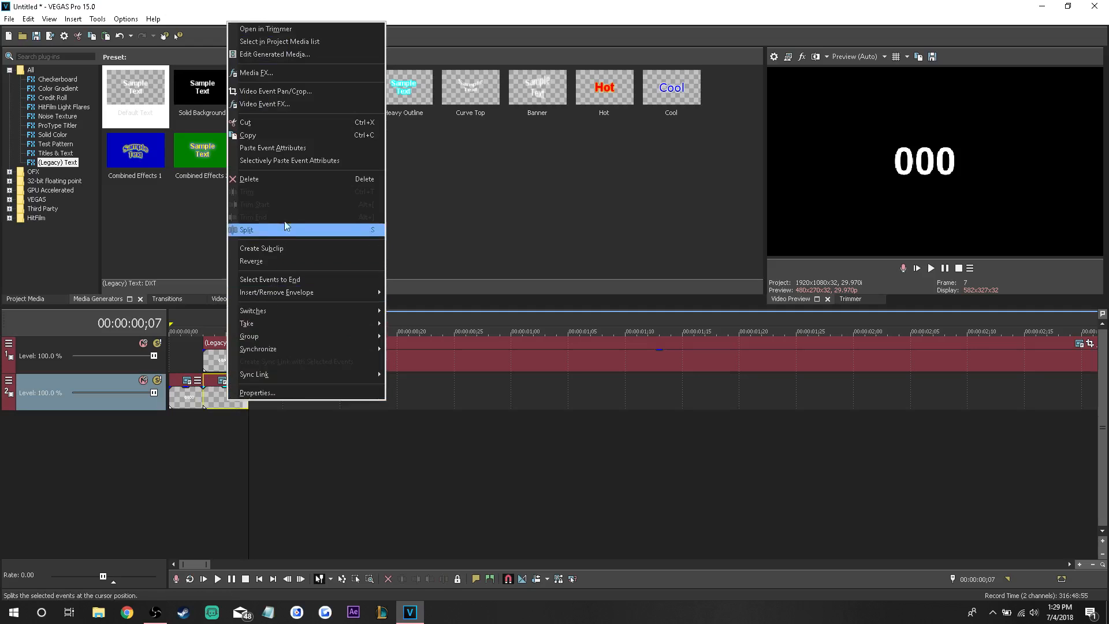
pyautogui.click(280, 104)
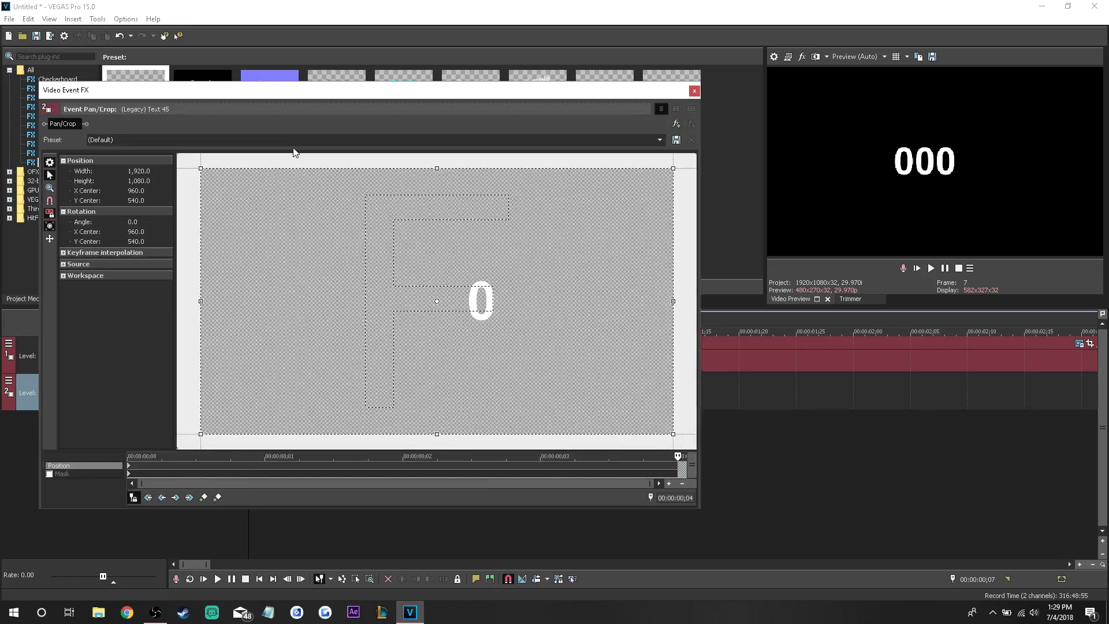
pyautogui.click(130, 470)
pyautogui.click(135, 498)
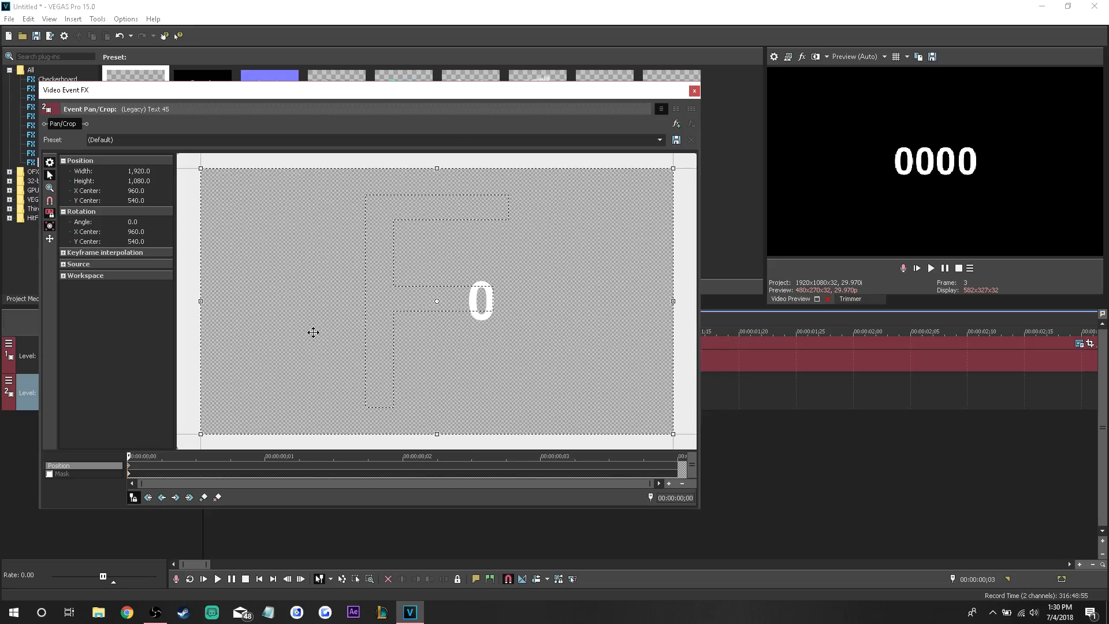
pyautogui.press('Up')
pyautogui.press('Up')
pyautogui.press('Up')
pyautogui.press('Up')
pyautogui.press('Up')
pyautogui.press('Up')
pyautogui.press('Up')
pyautogui.press('Up')
pyautogui.press('Up')
pyautogui.press('Up')
pyautogui.press('Up')
pyautogui.press('Up')
pyautogui.press('Up')
pyautogui.press('Up')
pyautogui.press('Up')
pyautogui.press('Up')
pyautogui.press('Up')
pyautogui.press('Up')
pyautogui.press('Up')
pyautogui.press('Up')
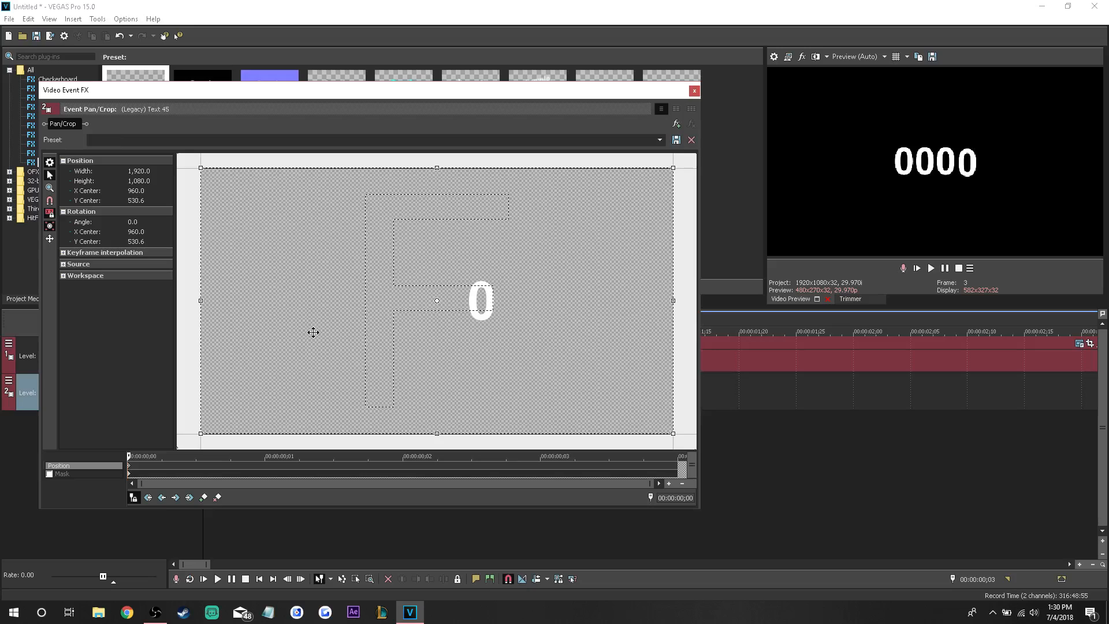
pyautogui.press('Up')
pyautogui.press('Up')
pyautogui.press('Up')
pyautogui.press('Up')
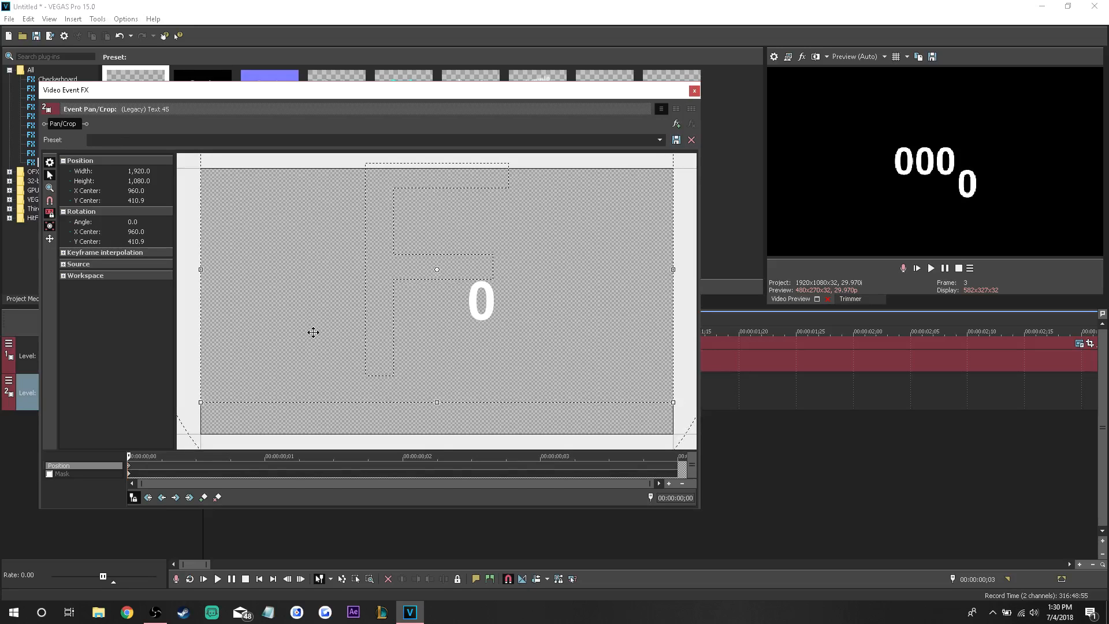
pyautogui.press('Up')
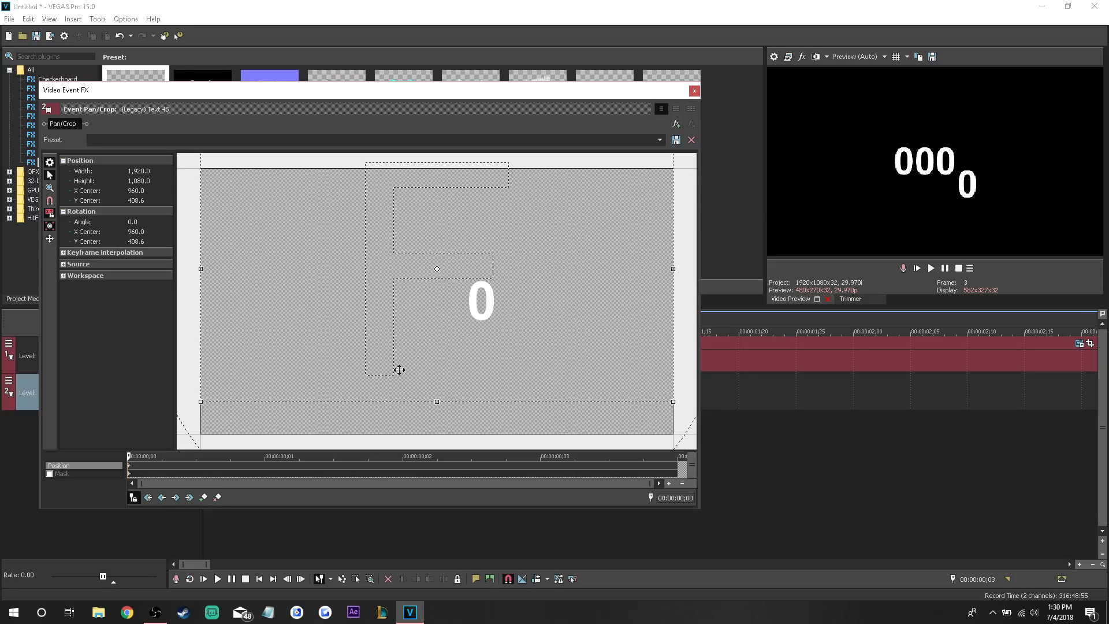
# Step: Place the shifted Pan/Crop keyframe at the end of the 0 event and restore the default framing at its start
pyautogui.moveTo(129, 467); pyautogui.dragTo(689, 468)
pyautogui.click(204, 497)
pyautogui.rightClick(333, 347)
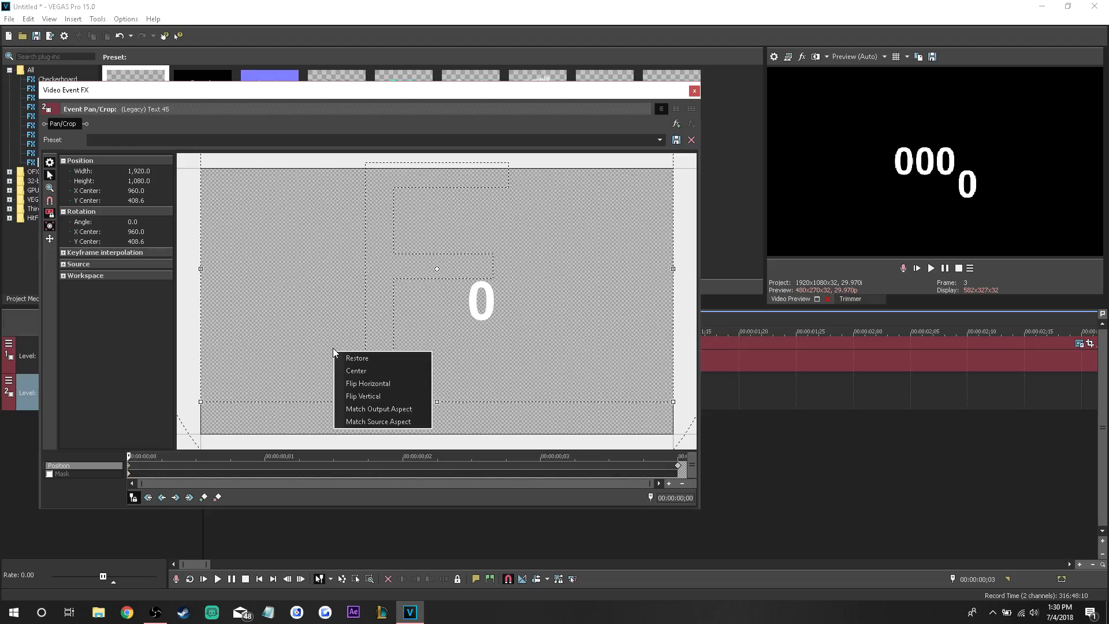
pyautogui.click(340, 358)
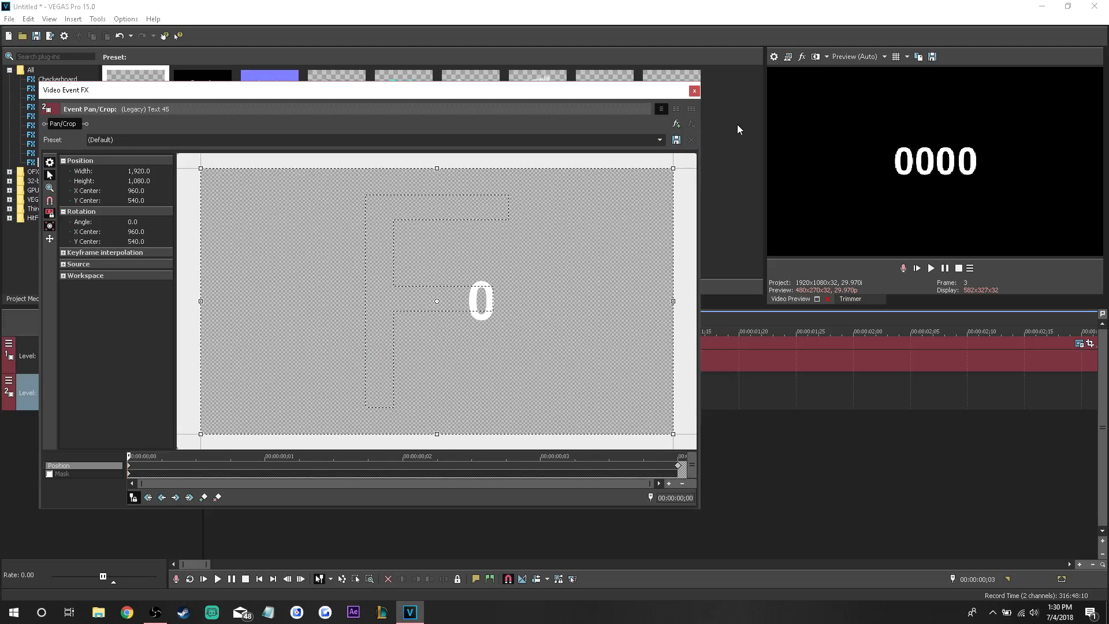
pyautogui.click(694, 91)
# Step: Step back and forth through the frames of the animated 0 event to check its movement
pyautogui.press('Right')
pyautogui.press('Right')
pyautogui.press('Right')
pyautogui.press('Right')
pyautogui.press('Left')
pyautogui.press('Left')
pyautogui.press('Left')
pyautogui.press('Left')
pyautogui.press('Right')
pyautogui.press('Right')
pyautogui.press('Right')
pyautogui.press('Right')
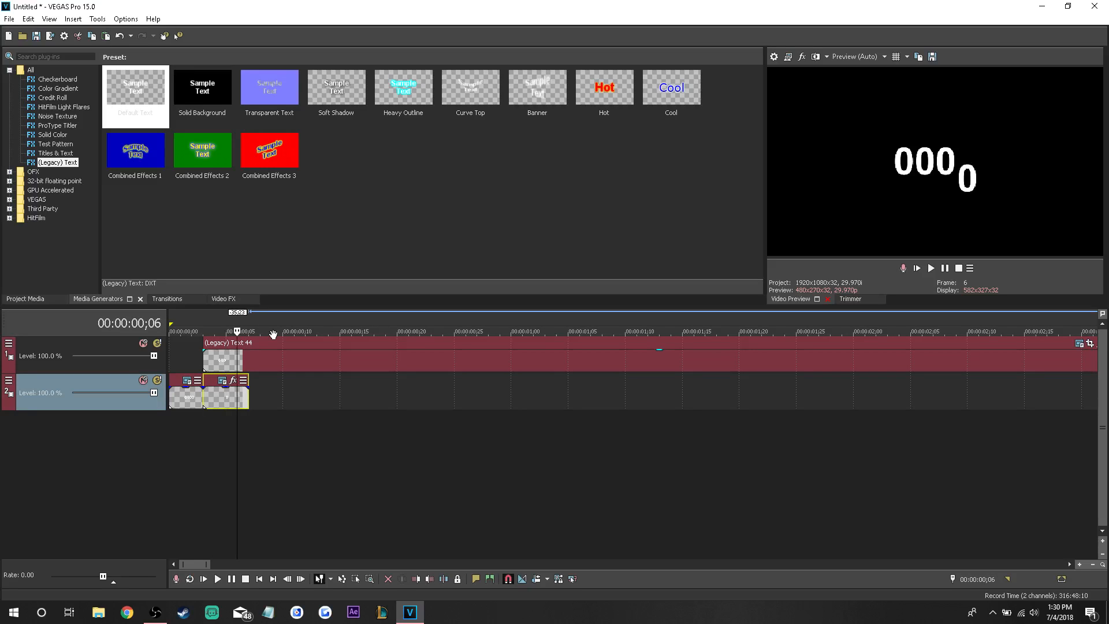
# Step: Add a Default Text (Legacy) event at 00:00:00;07 on the lower track reading 1, padded with leading spaces to sit as the fourth digit
pyautogui.moveTo(136, 95); pyautogui.dragTo(259, 397)
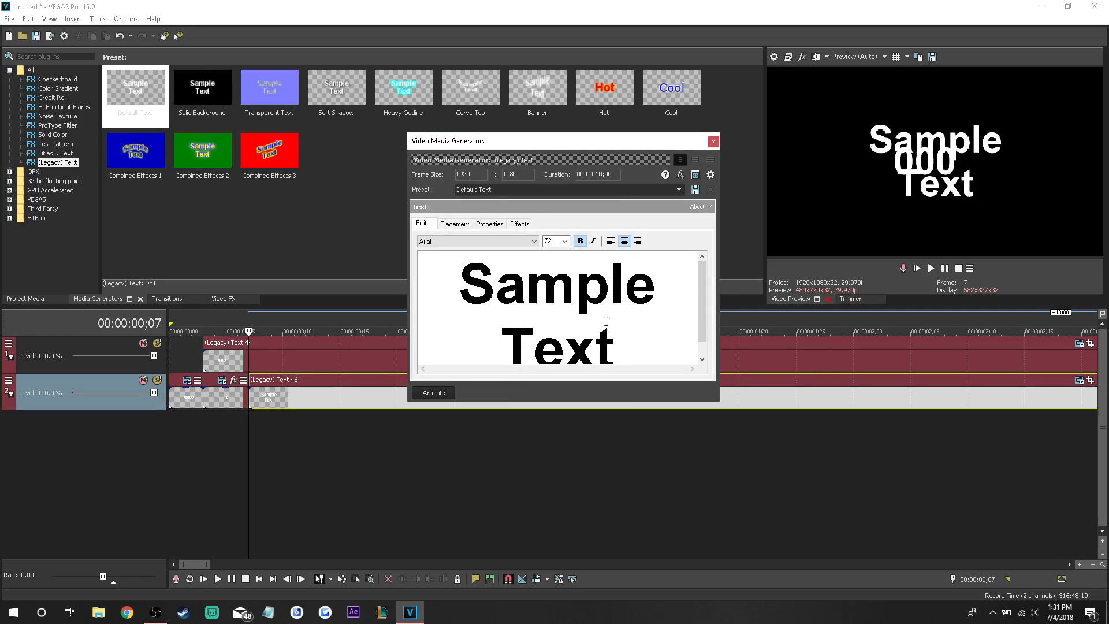
pyautogui.hotkey('ctrl', 'a')
pyautogui.write('1')
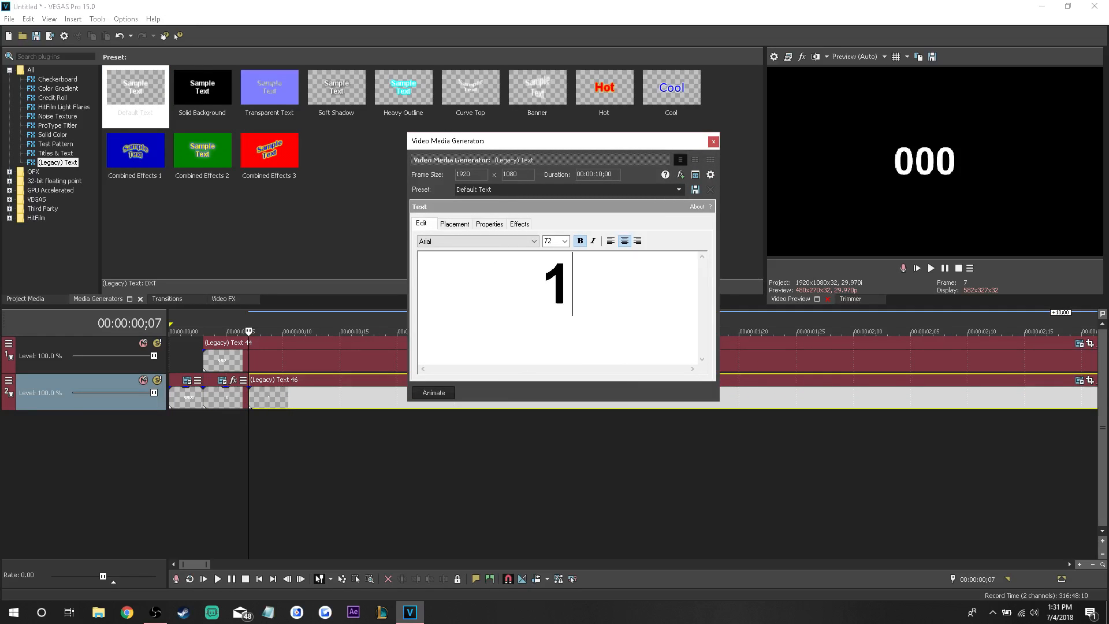
pyautogui.press('Left')
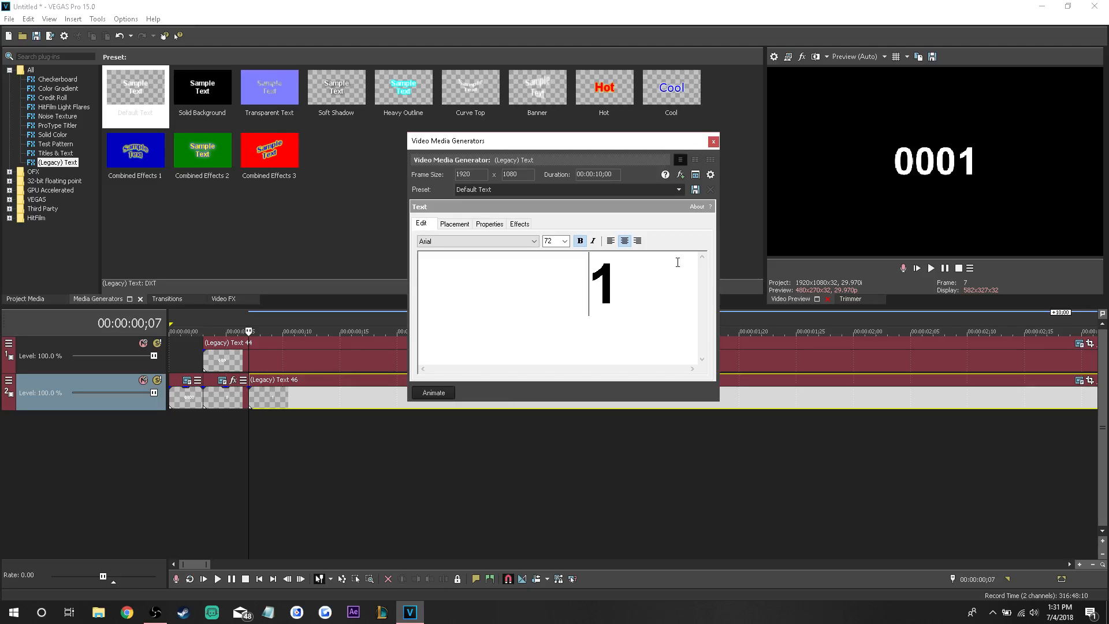
pyautogui.click(713, 142)
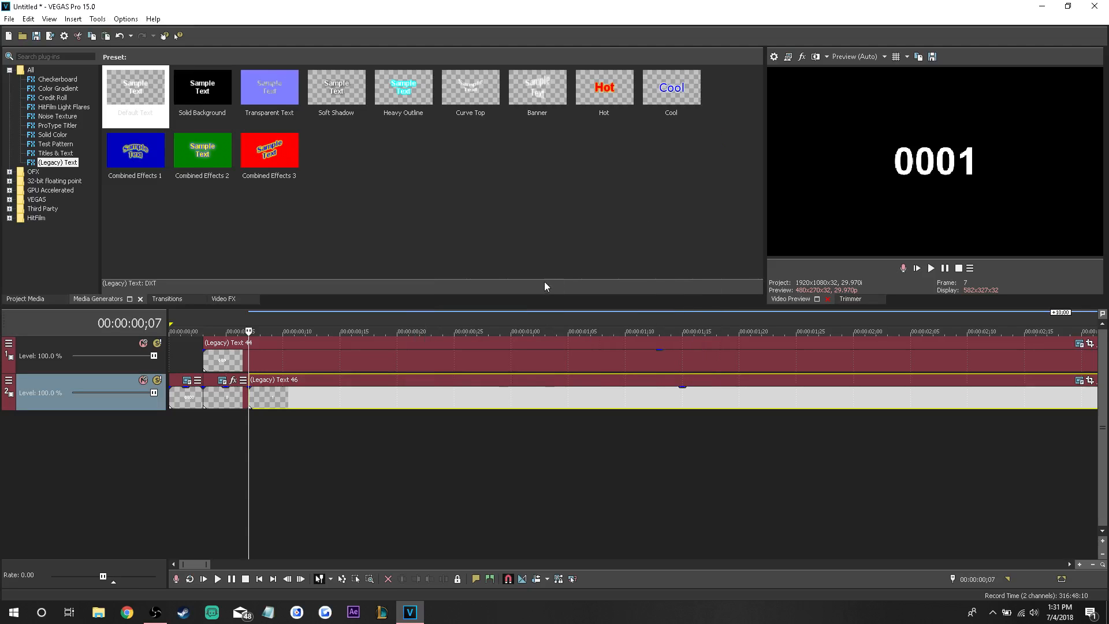
# Step: Split the 1 event at 00:00:00;10 to match the first event's three-frame length, and delete the part after the cut
pyautogui.click(171, 392)
pyautogui.press('Right')
pyautogui.press('Right')
pyautogui.press('Right')
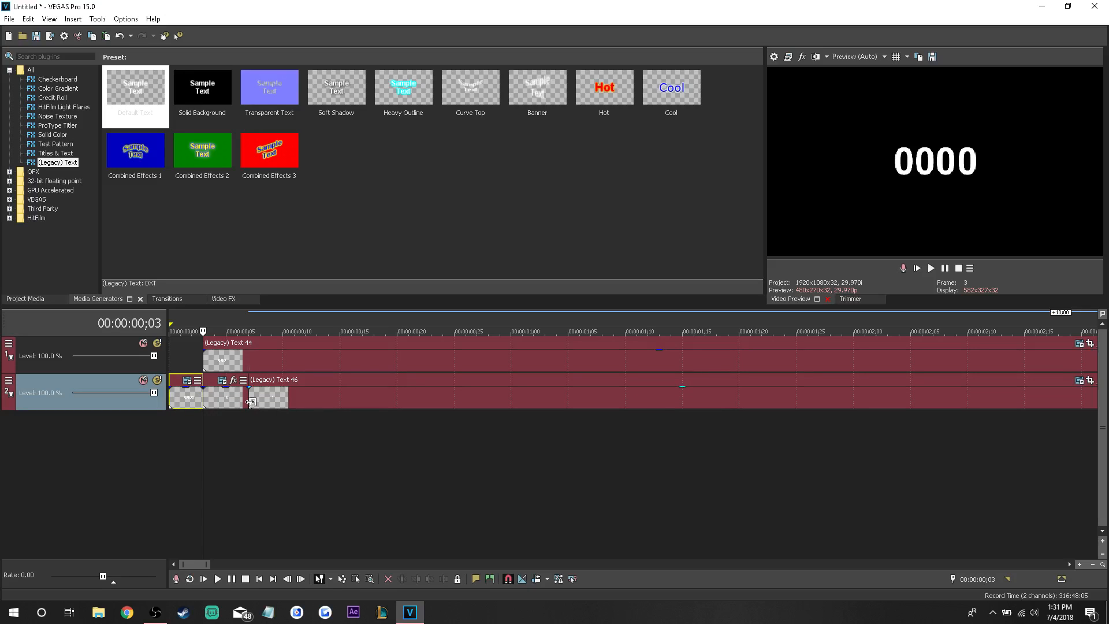
pyautogui.click(250, 401)
pyautogui.press('Right')
pyautogui.press('Right')
pyautogui.press('Right')
pyautogui.moveTo(251, 402); pyautogui.dragTo(283, 396)
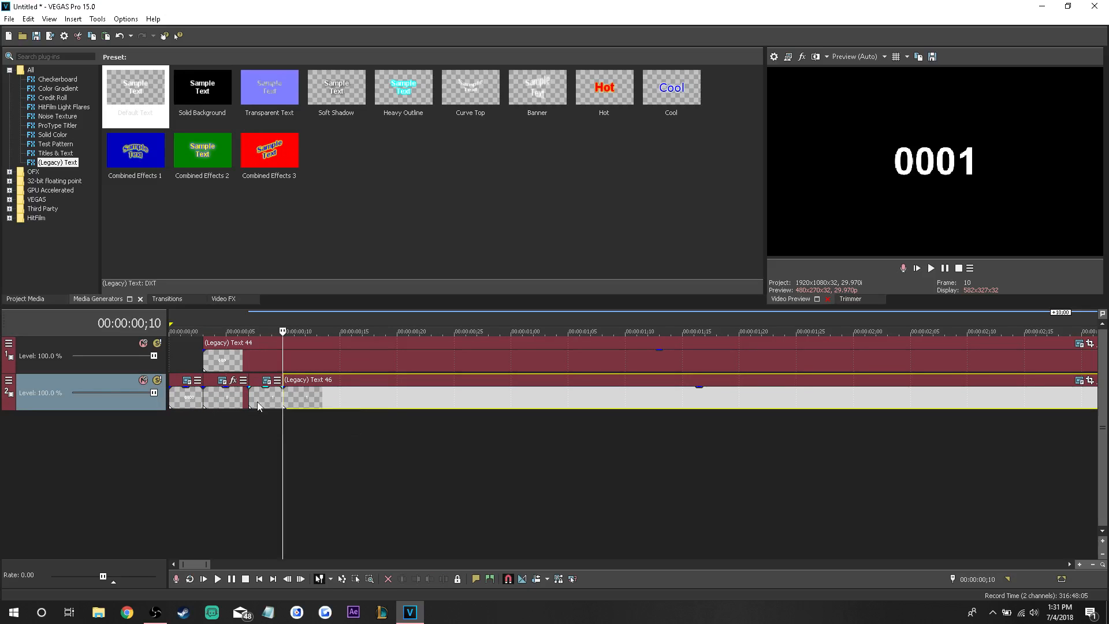
pyautogui.rightClick(294, 395)
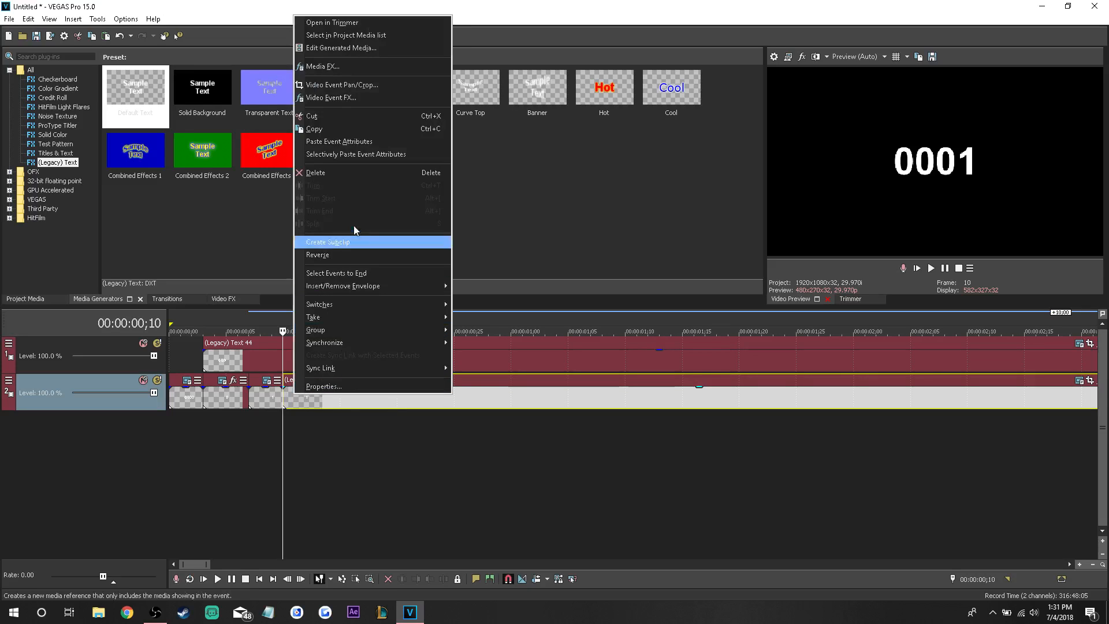
pyautogui.click(353, 175)
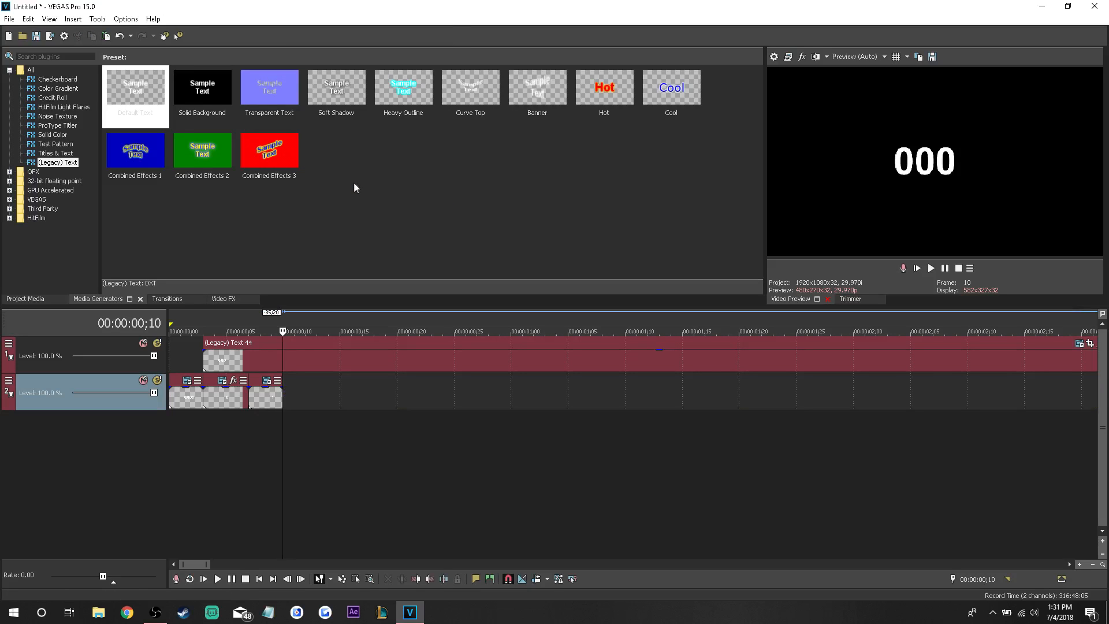
# Step: Add a second Default Text (Legacy) event at 00:00:00;10 on the lower track reading 1, padded with leading spaces as the fourth digit
pyautogui.moveTo(135, 89); pyautogui.dragTo(339, 379)
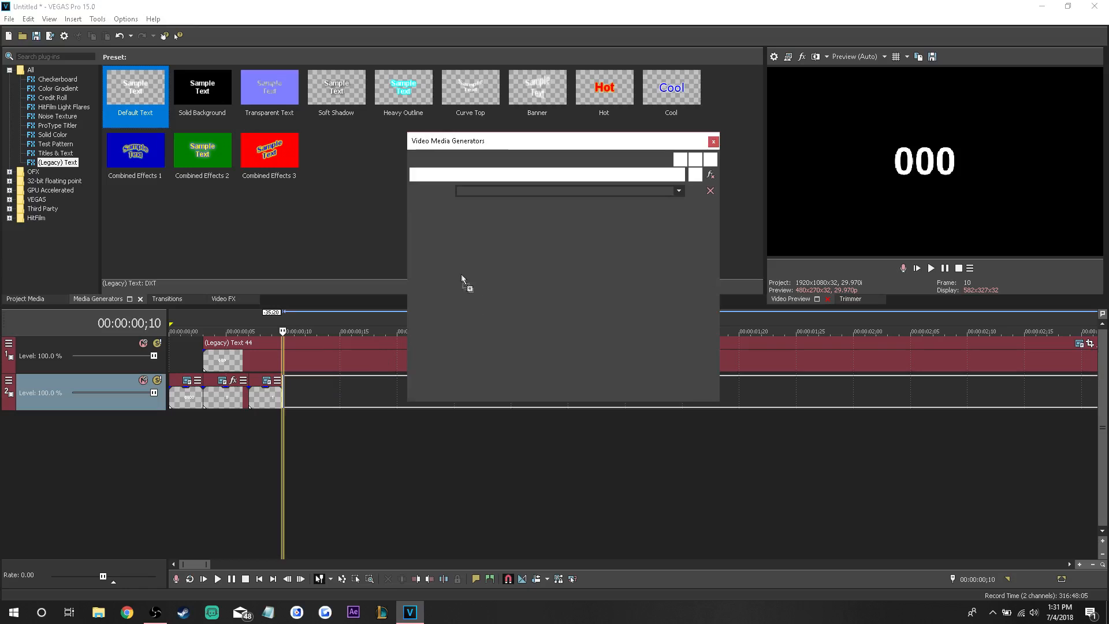
pyautogui.hotkey('ctrl', 'a')
pyautogui.press('BackSpace')
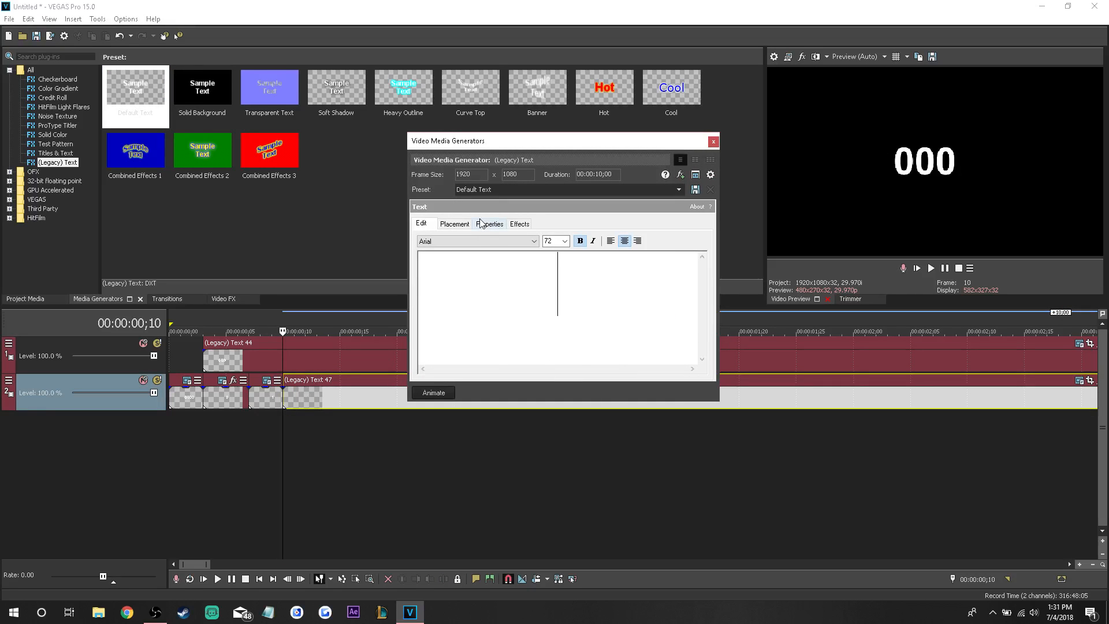
pyautogui.write('1')
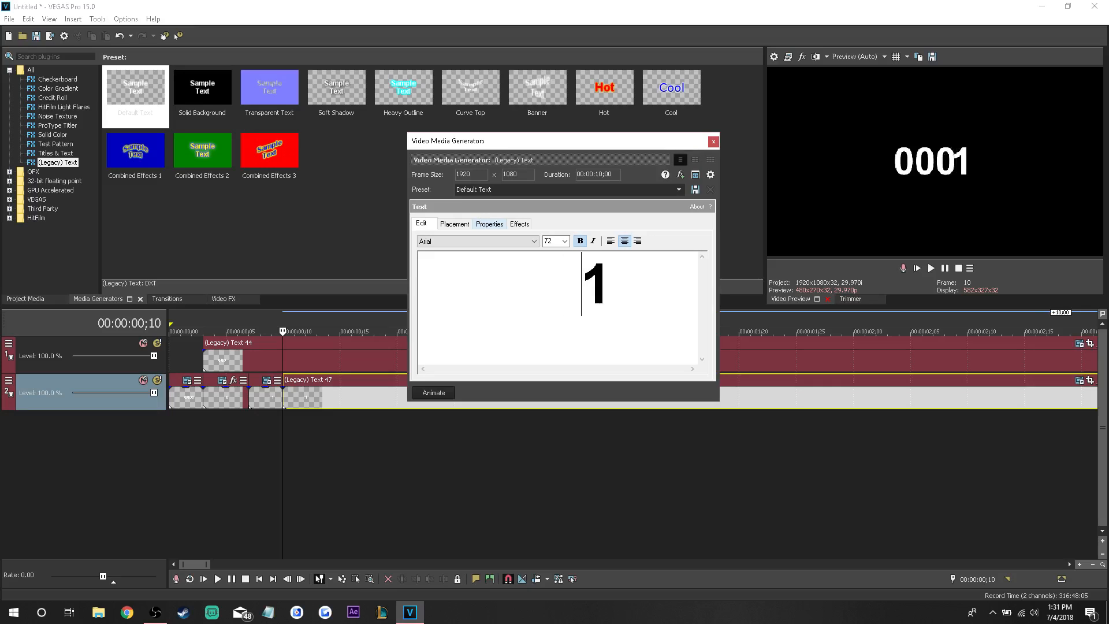
pyautogui.click(712, 143)
# Step: Animate the second 1 event with Pan/Crop from the default framing at its start to Y center 410.9 at its end
pyautogui.rightClick(299, 397)
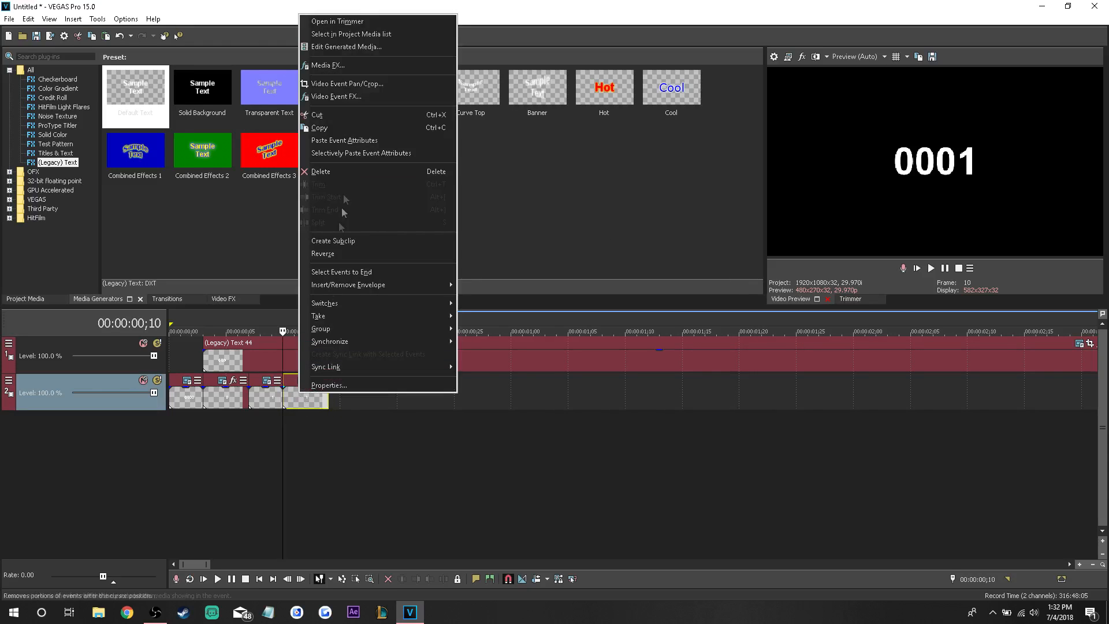
pyautogui.click(353, 84)
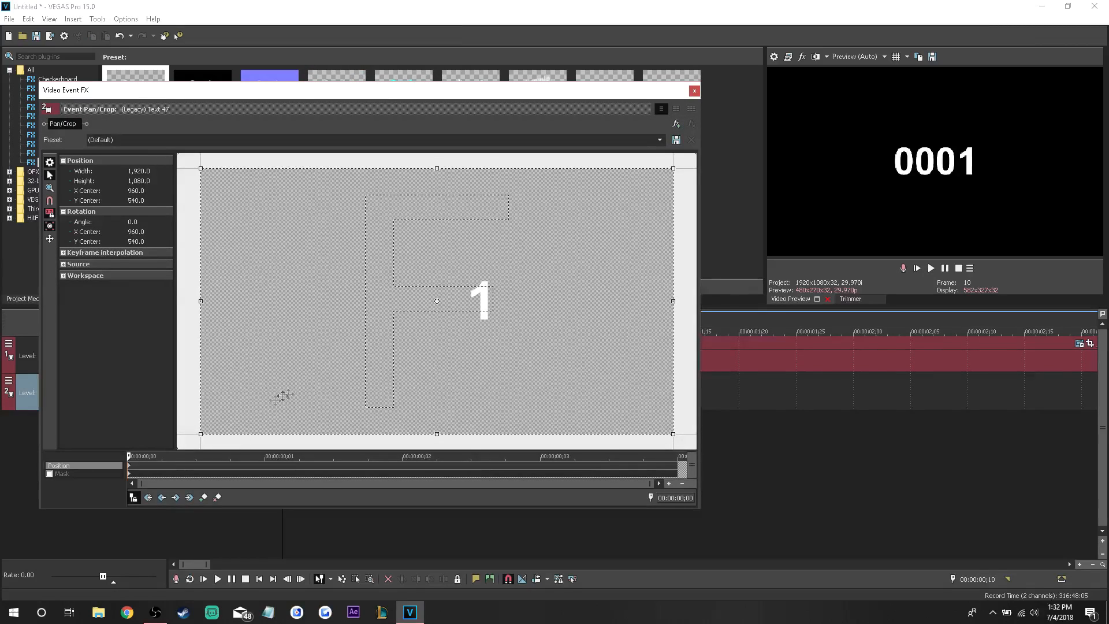
pyautogui.moveTo(288, 389); pyautogui.dragTo(287, 359)
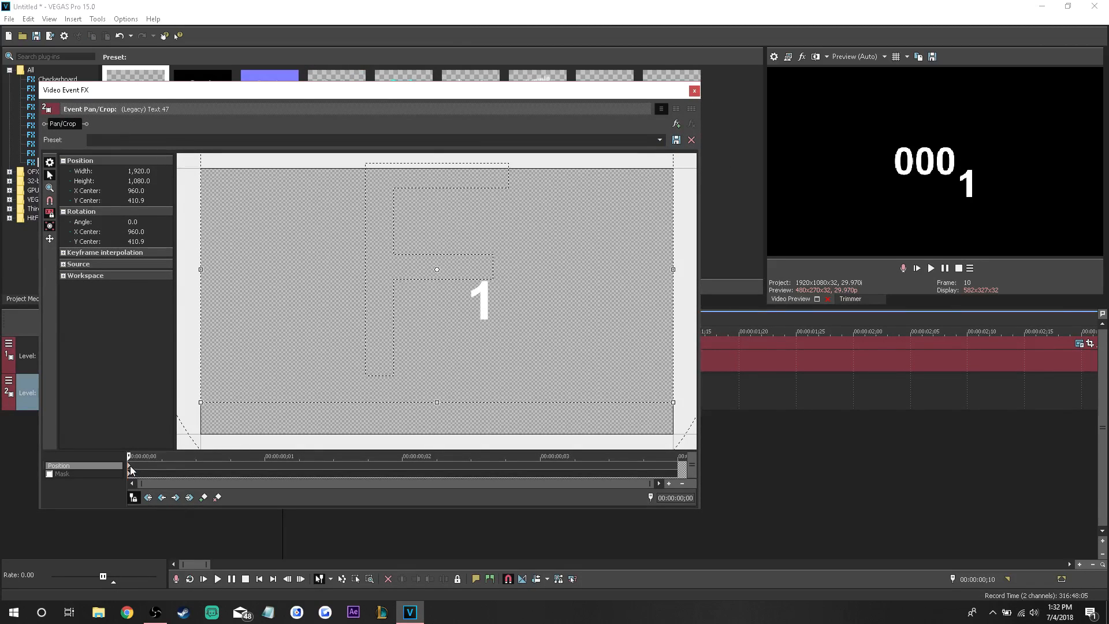
pyautogui.moveTo(216, 479); pyautogui.dragTo(683, 475)
pyautogui.rightClick(309, 362)
pyautogui.click(331, 366)
pyautogui.click(694, 91)
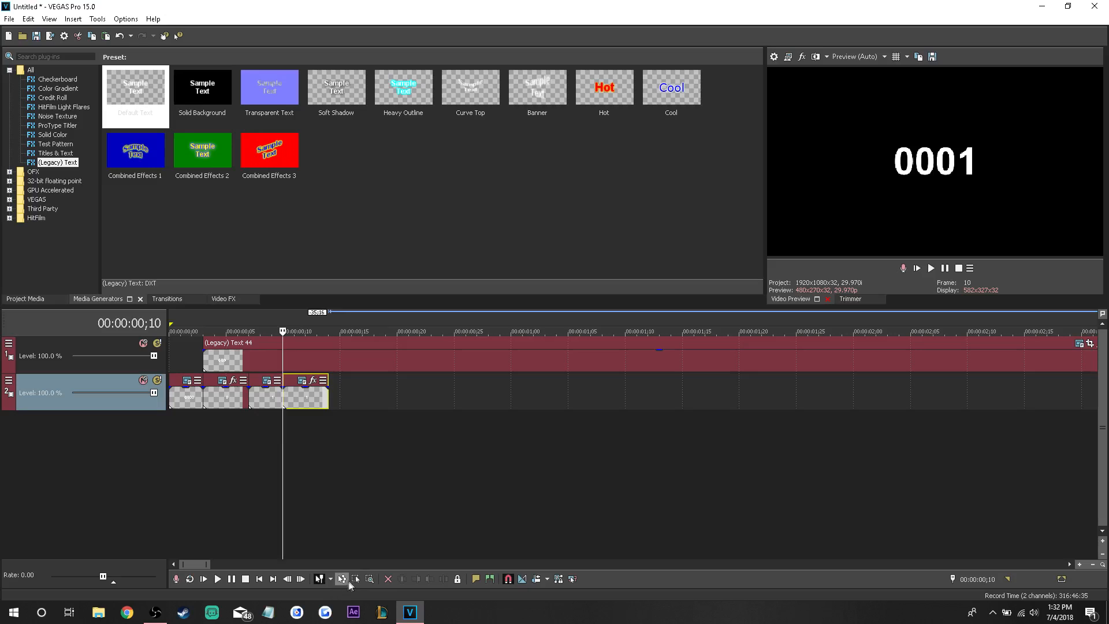
# Step: Copy the two 1 events together and paste them at 00:00:00;14 as a new copy of the source media
pyautogui.click(356, 579)
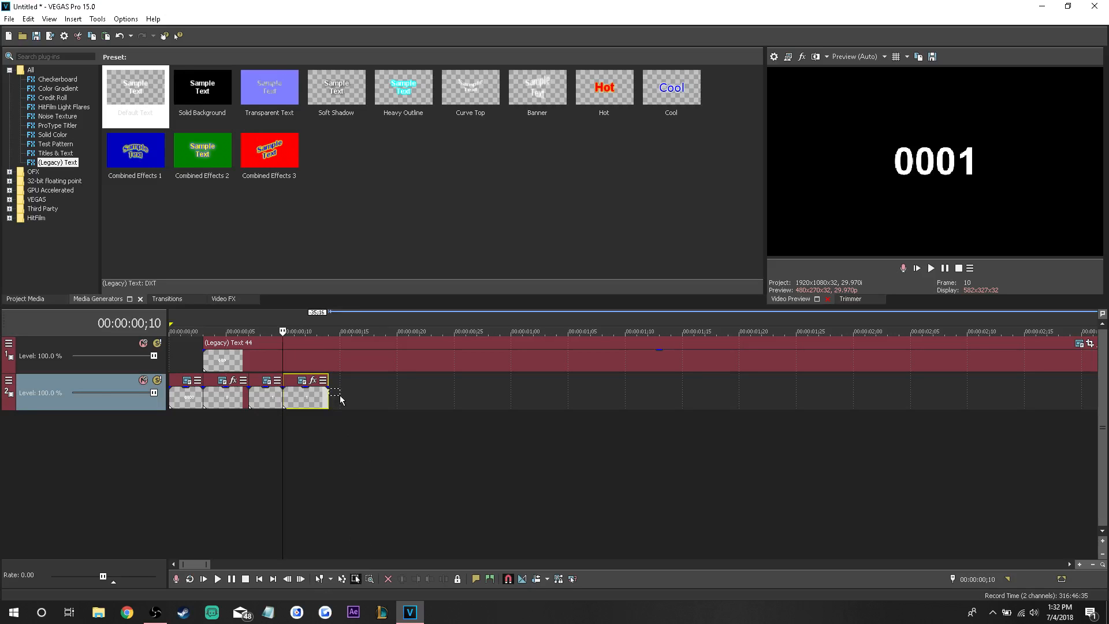
pyautogui.moveTo(343, 395); pyautogui.dragTo(284, 400)
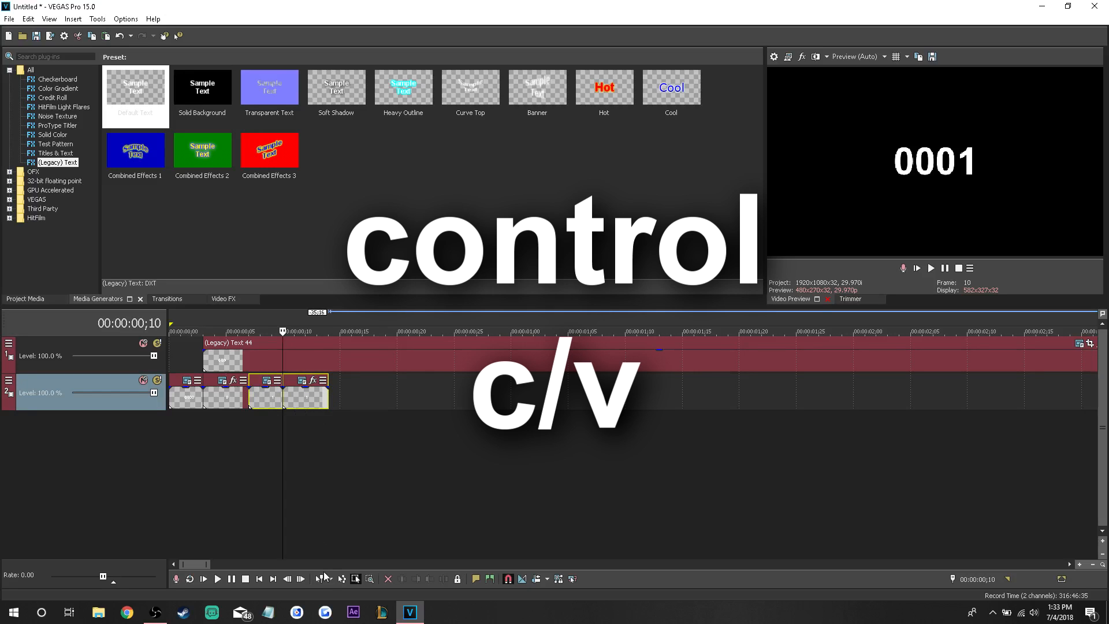
pyautogui.click(327, 393)
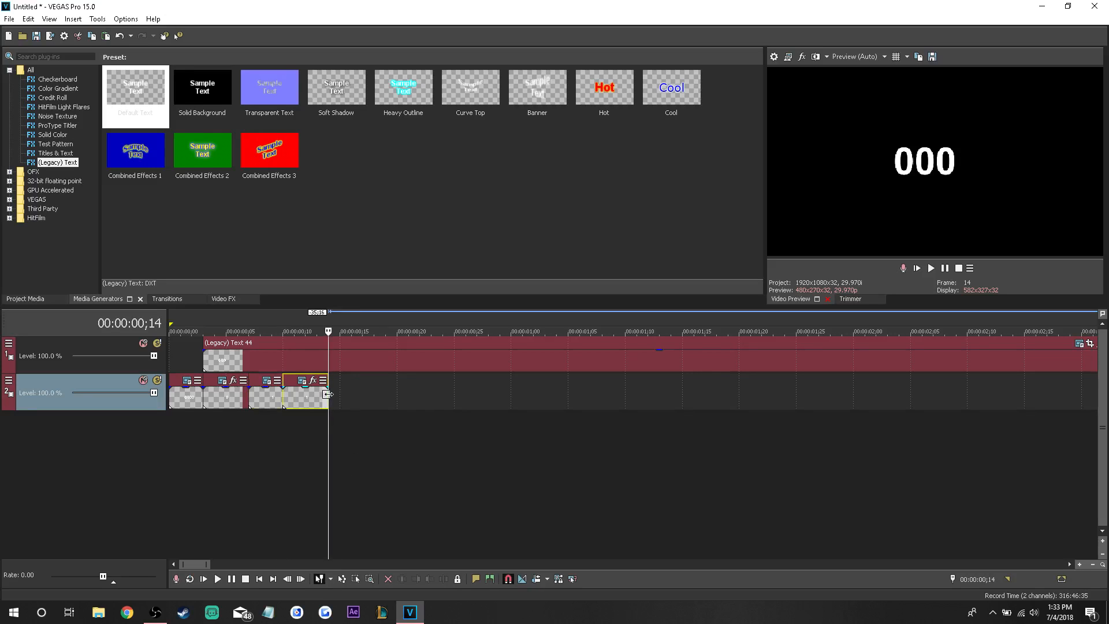
pyautogui.hotkey('ctrl', 'v')
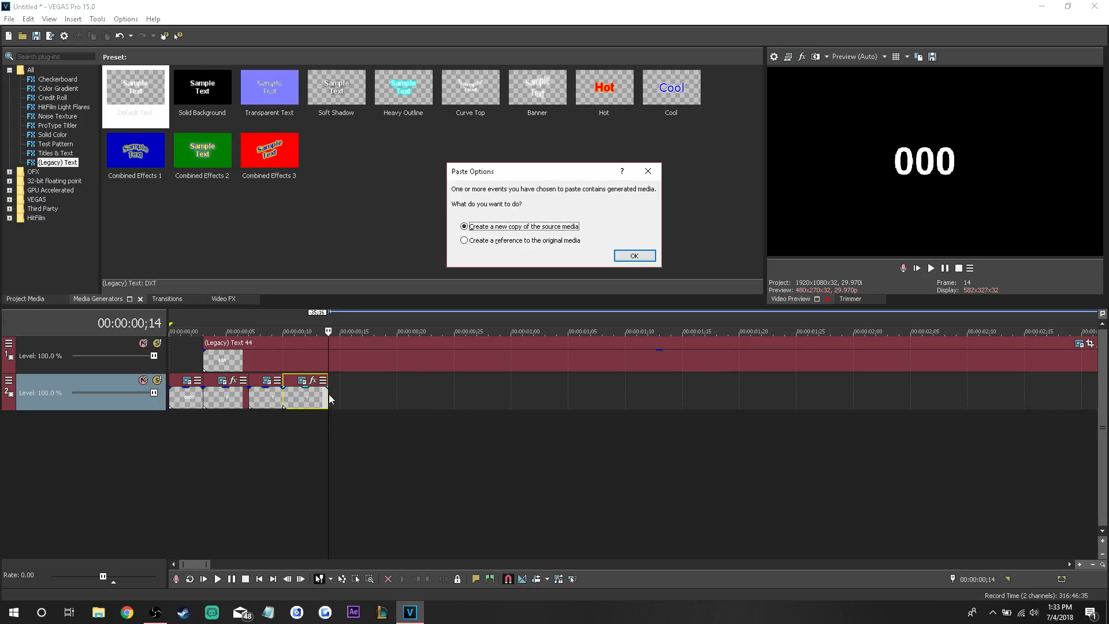
pyautogui.click(629, 257)
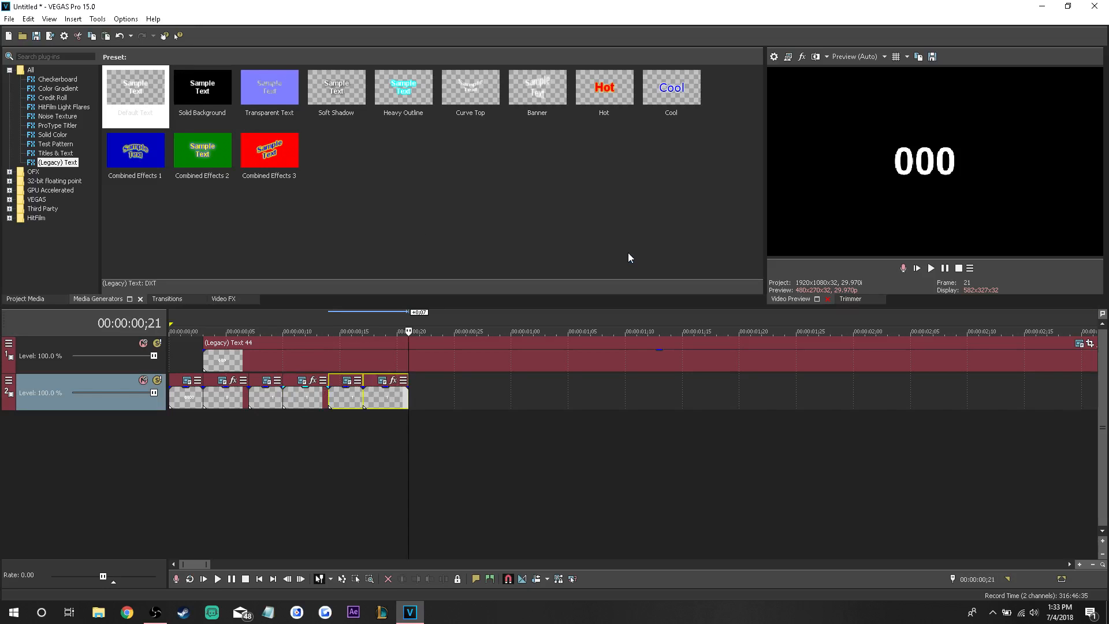
# Step: Paste the pair of 1 events seven more times end to end up to 00:00:02;10, each as a new copy of the source media
pyautogui.hotkey('ctrl', 'v')
pyautogui.click(629, 253)
pyautogui.hotkey('ctrl', 'v')
pyautogui.click(629, 254)
pyautogui.hotkey('ctrl', 'v')
pyautogui.click(628, 253)
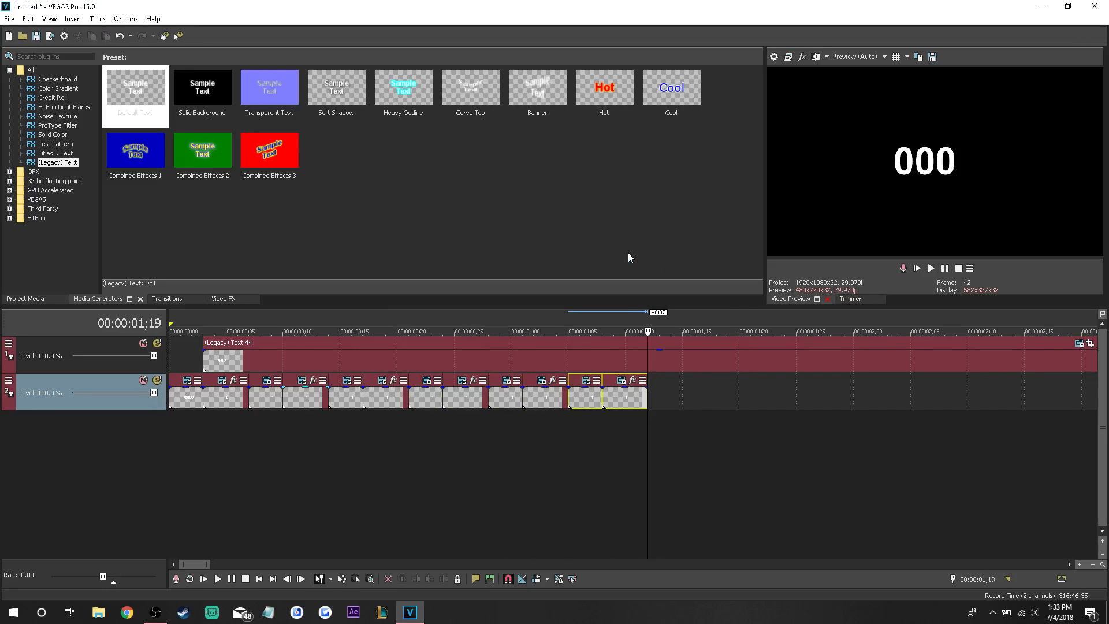
pyautogui.hotkey('ctrl', 'v')
pyautogui.click(628, 258)
pyautogui.hotkey('ctrl', 'v')
pyautogui.click(628, 258)
pyautogui.hotkey('ctrl', 'v')
pyautogui.click(629, 258)
pyautogui.hotkey('ctrl', 'v')
pyautogui.click(628, 258)
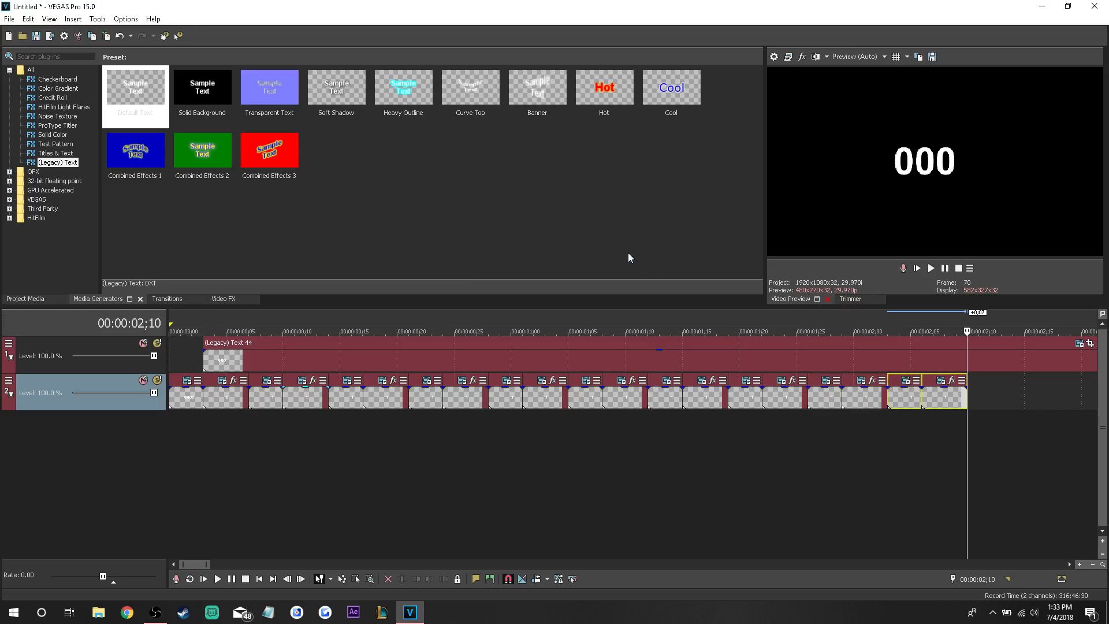
# Step: Change the text of the first pasted event at 00:00:00;14 from 1 to 2
pyautogui.doubleClick(425, 399)
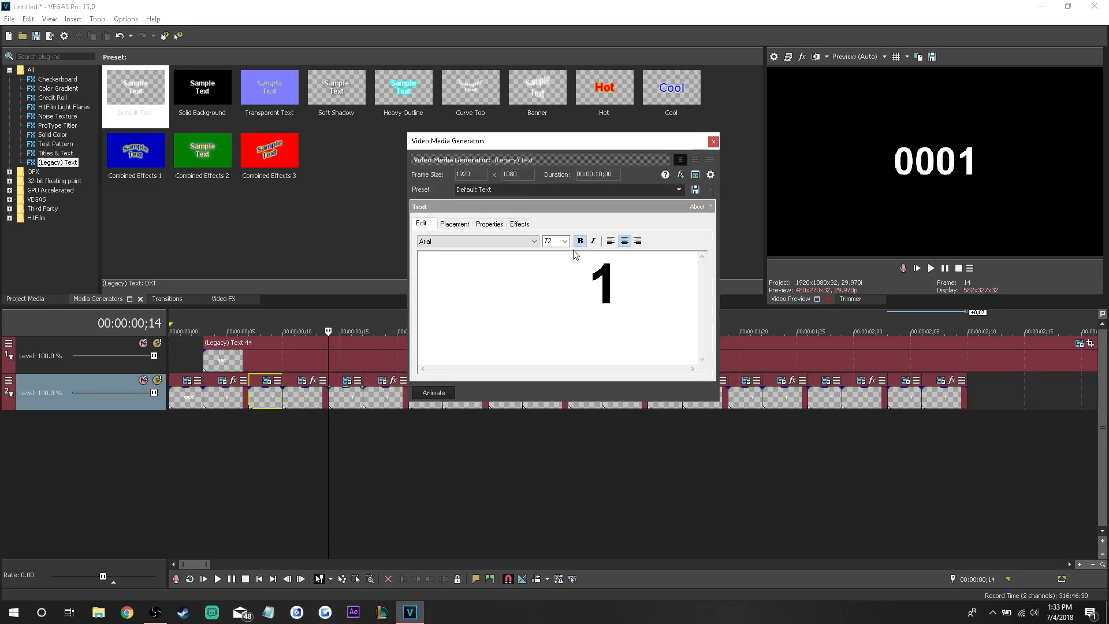
pyautogui.press('BackSpace')
pyautogui.write('2')
pyautogui.click(713, 142)
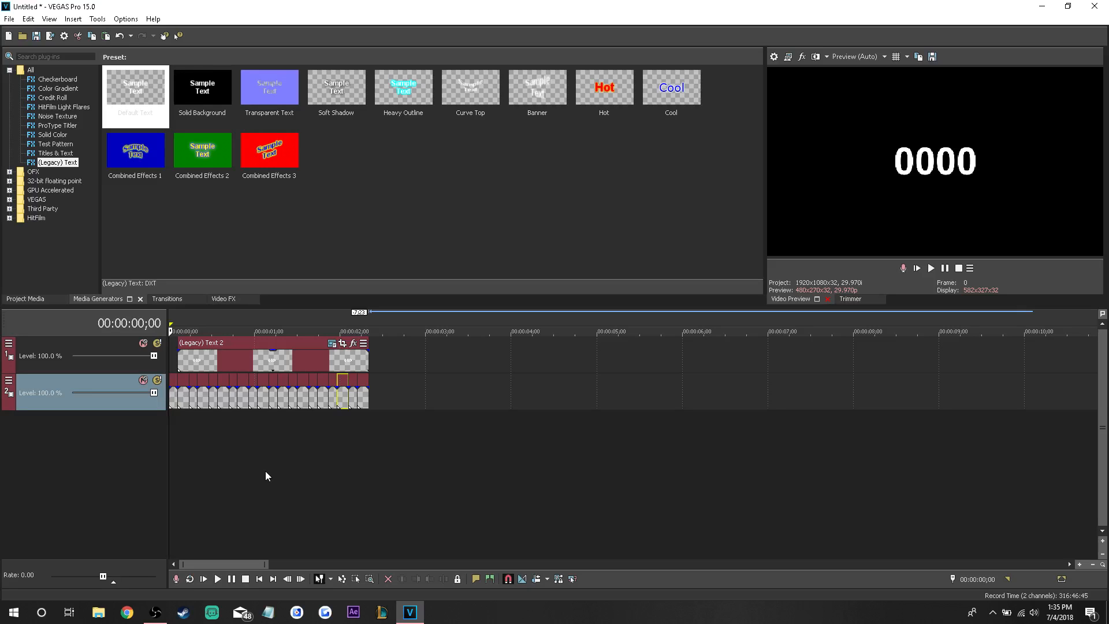
# Step: Play the counting animation from the start and check the digit transitions up to the end of the events
pyautogui.press('space')
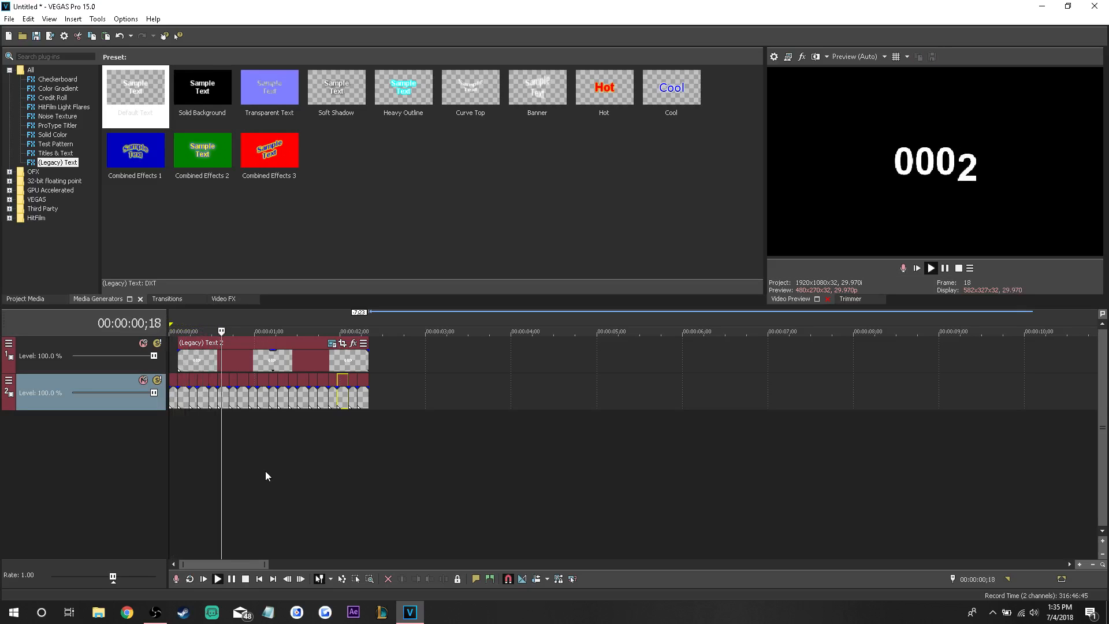
pyautogui.press('Return')
pyautogui.press('Right')
pyautogui.press('Right')
pyautogui.press('Right')
pyautogui.press('Right')
pyautogui.press('Right')
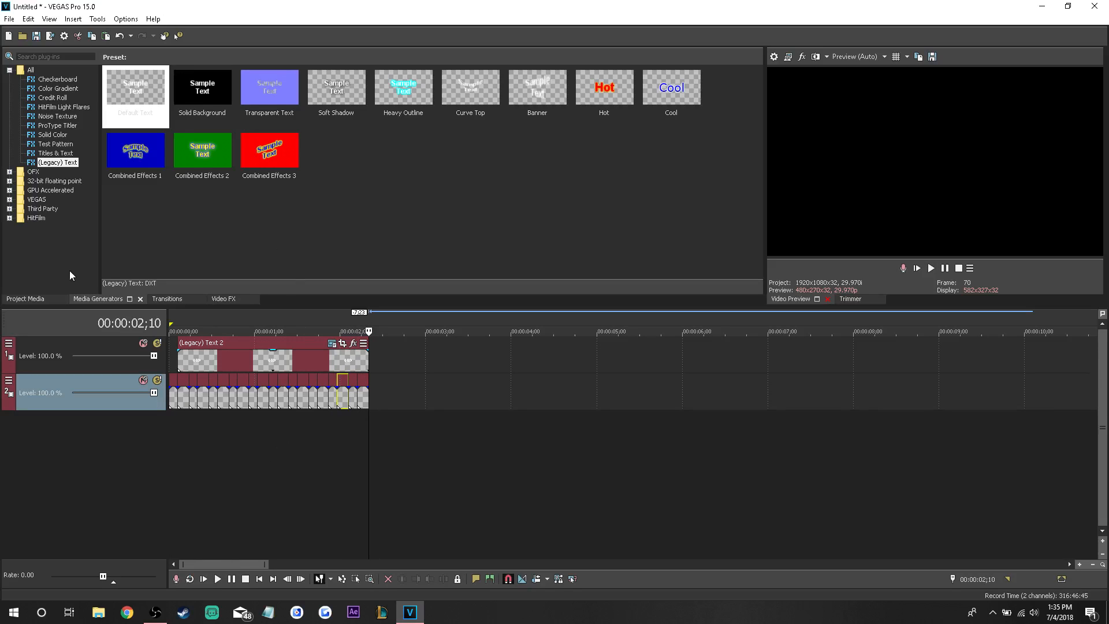
# Step: Add a Default Text event after the 000 event on the first track and set its text to 001
pyautogui.moveTo(147, 93); pyautogui.dragTo(382, 355)
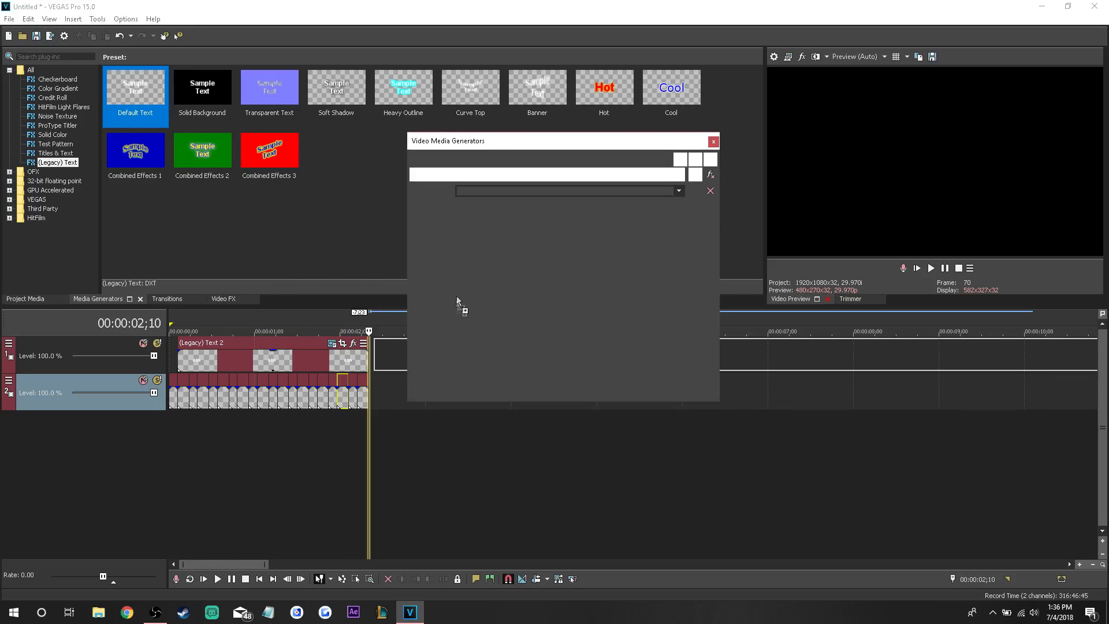
pyautogui.moveTo(615, 289); pyautogui.dragTo(547, 270)
pyautogui.hotkey('ctrl', 'a')
pyautogui.press('BackSpace')
pyautogui.write('00')
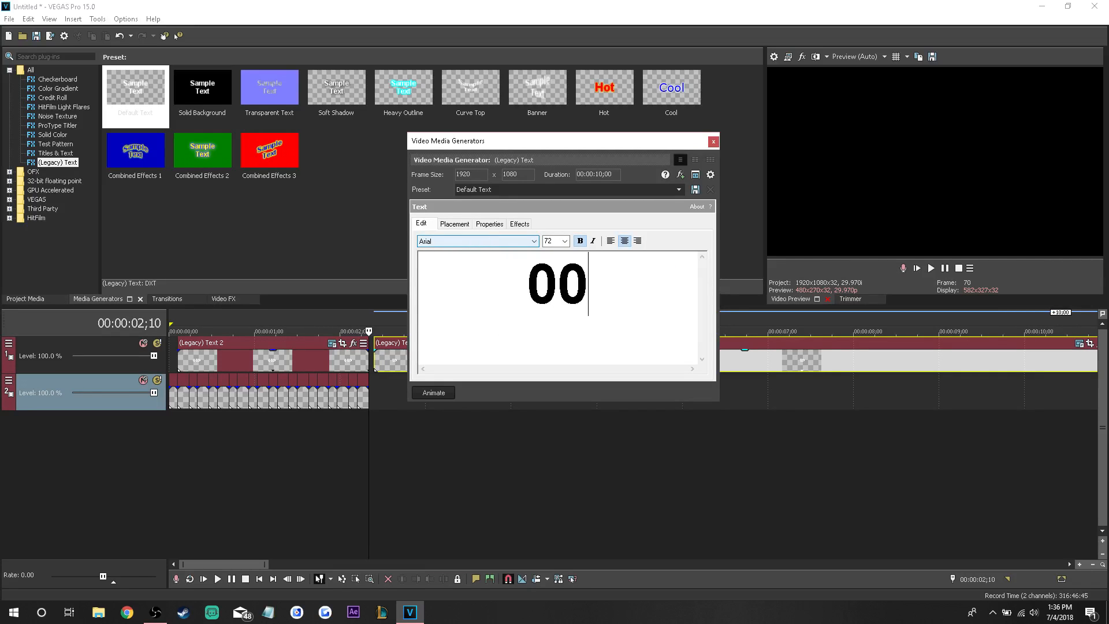
pyautogui.write('1')
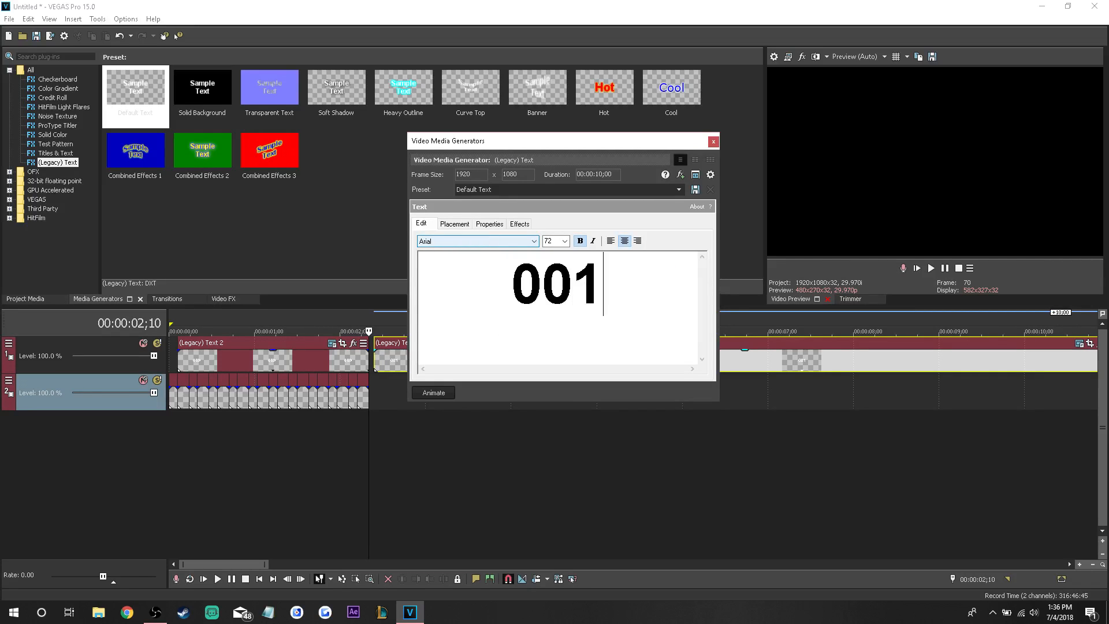
pyautogui.click(713, 141)
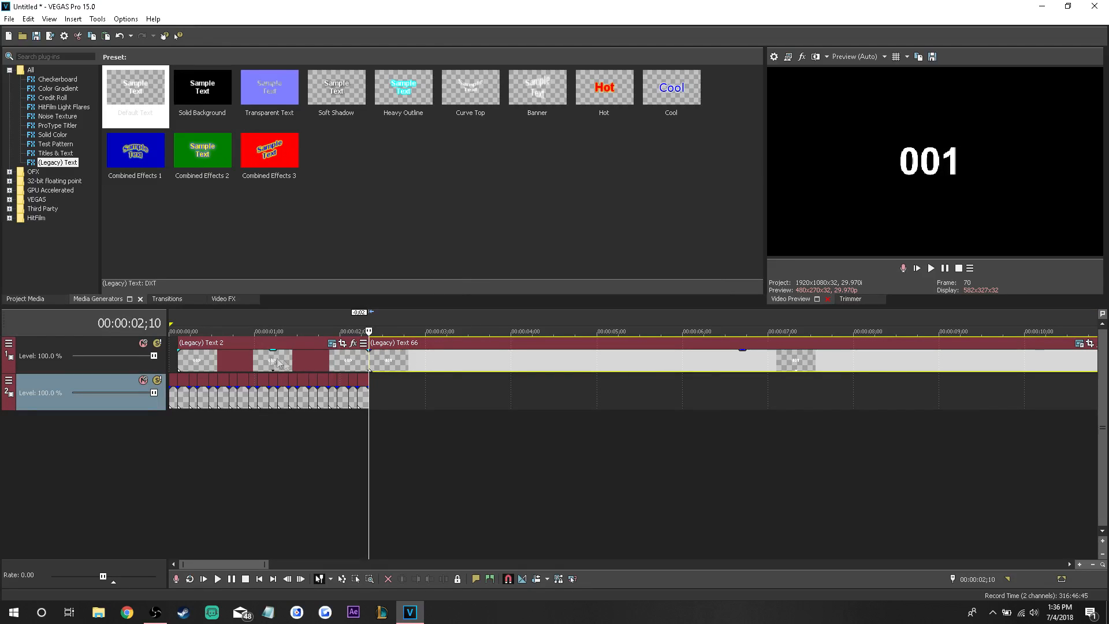
# Step: Insert a video track above the others and move the 001 event onto it at 00:00:02;06, overlapping the 000 event
pyautogui.rightClick(133, 366)
pyautogui.click(181, 393)
pyautogui.moveTo(385, 401); pyautogui.dragTo(374, 364)
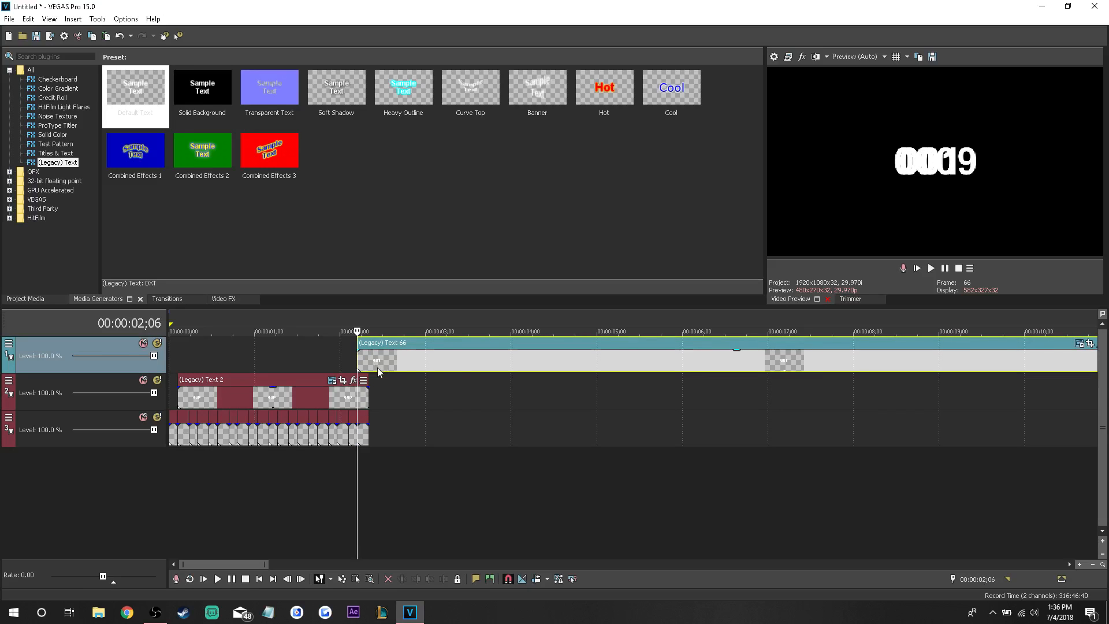
# Step: Adjust the placement of the 001 text so its zeros line up with the 000 text in the preview
pyautogui.rightClick(374, 363)
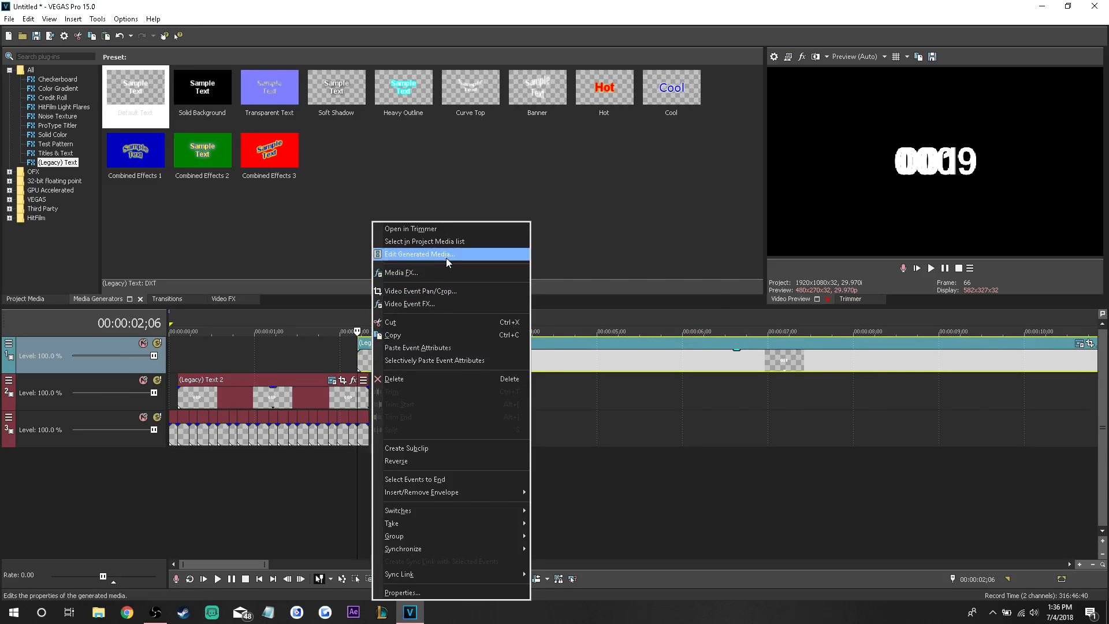
pyautogui.click(417, 254)
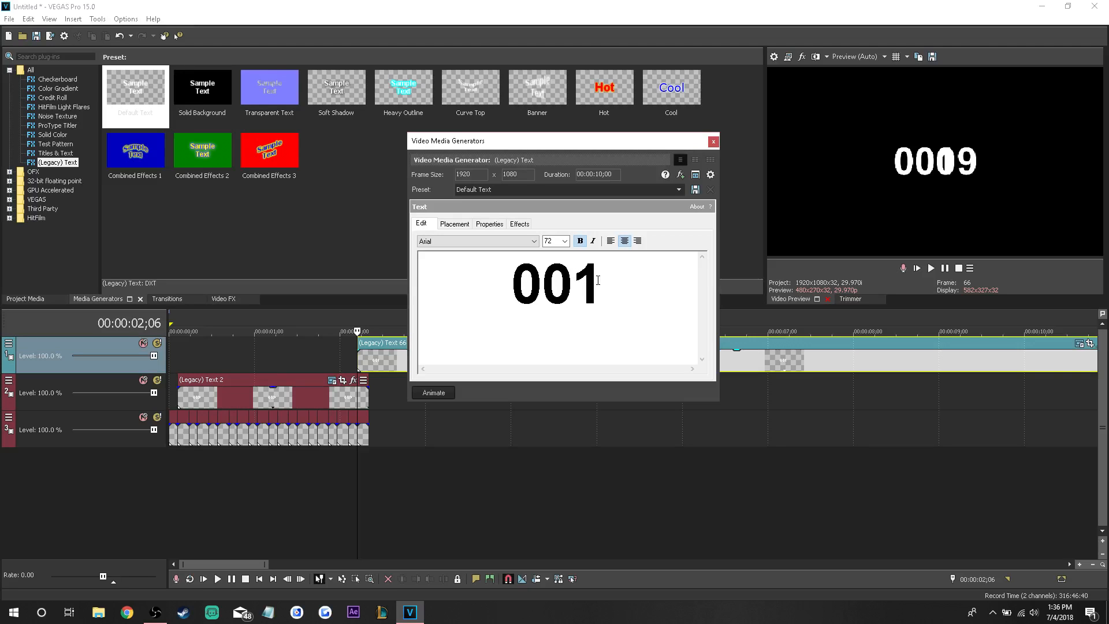
pyautogui.click(713, 142)
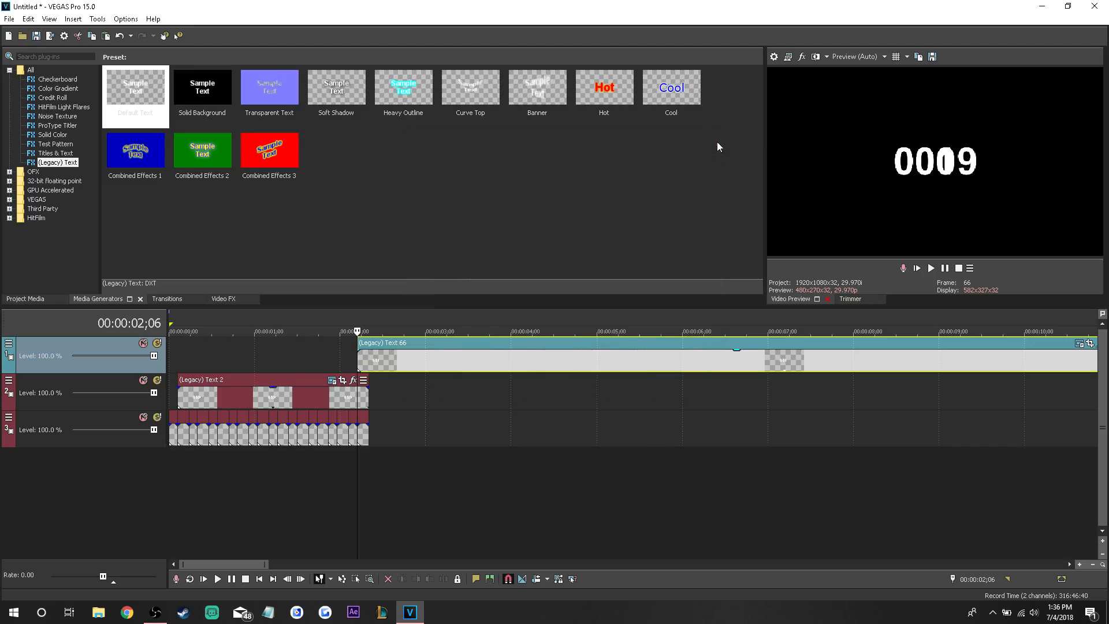
# Step: Move the 001 event back directly after the 000 event at 00:00:02;10 and delete the empty top track
pyautogui.moveTo(373, 358); pyautogui.dragTo(385, 389)
pyautogui.rightClick(131, 363)
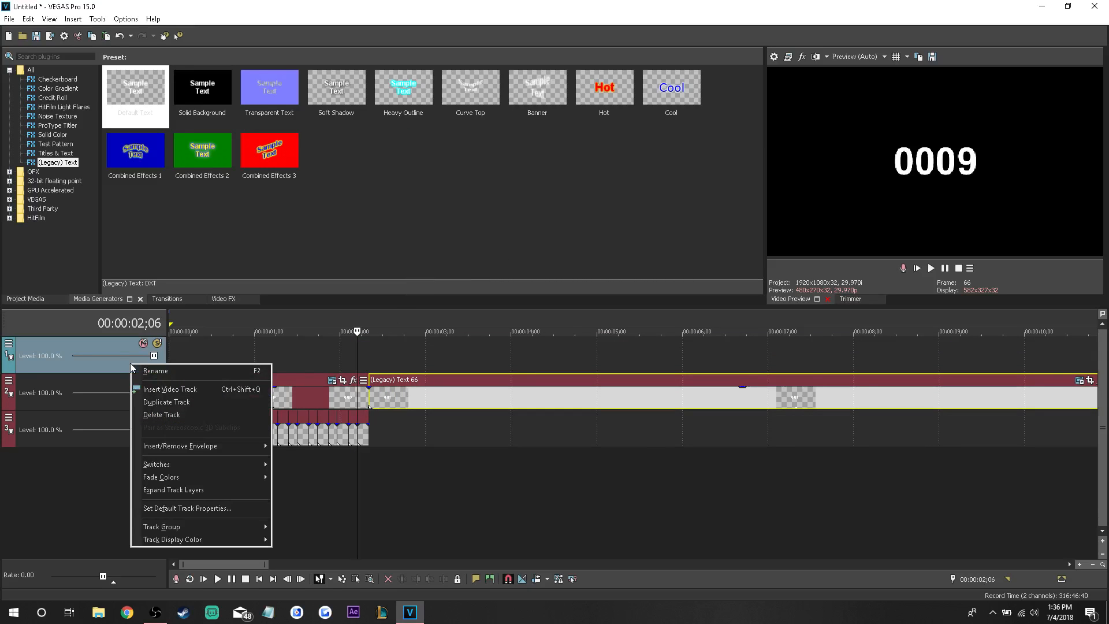
pyautogui.click(161, 411)
pyautogui.click(370, 359)
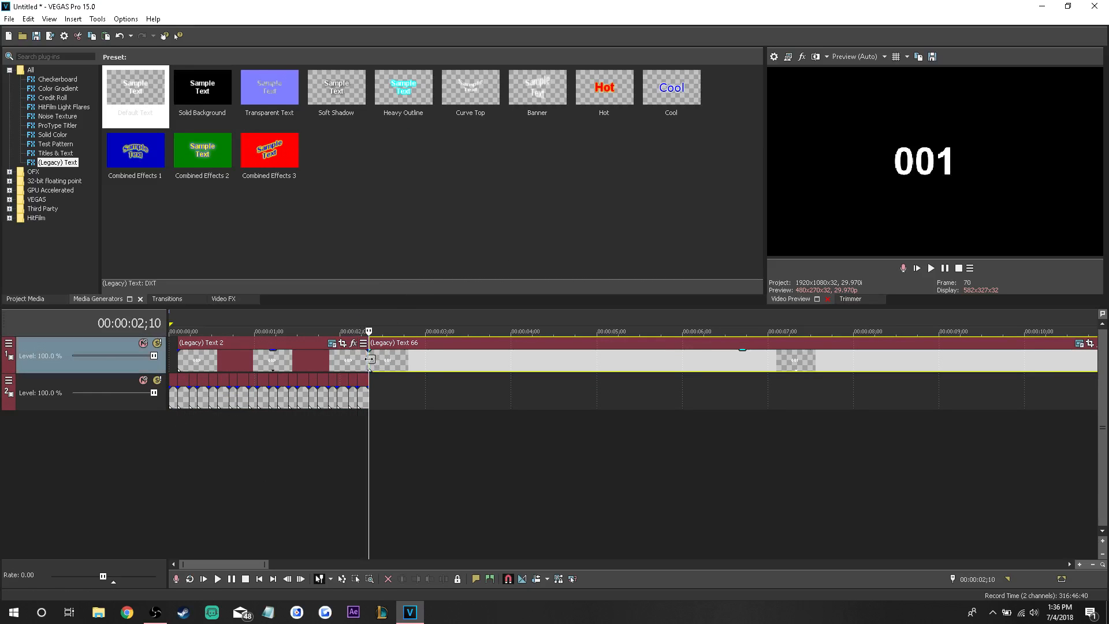
# Step: Copy the digit events from 00:00:00;07 through 00:00:02;10 and paste them at 00:00:02;10 as a new copy of the source media
pyautogui.click(179, 395)
pyautogui.click(189, 396)
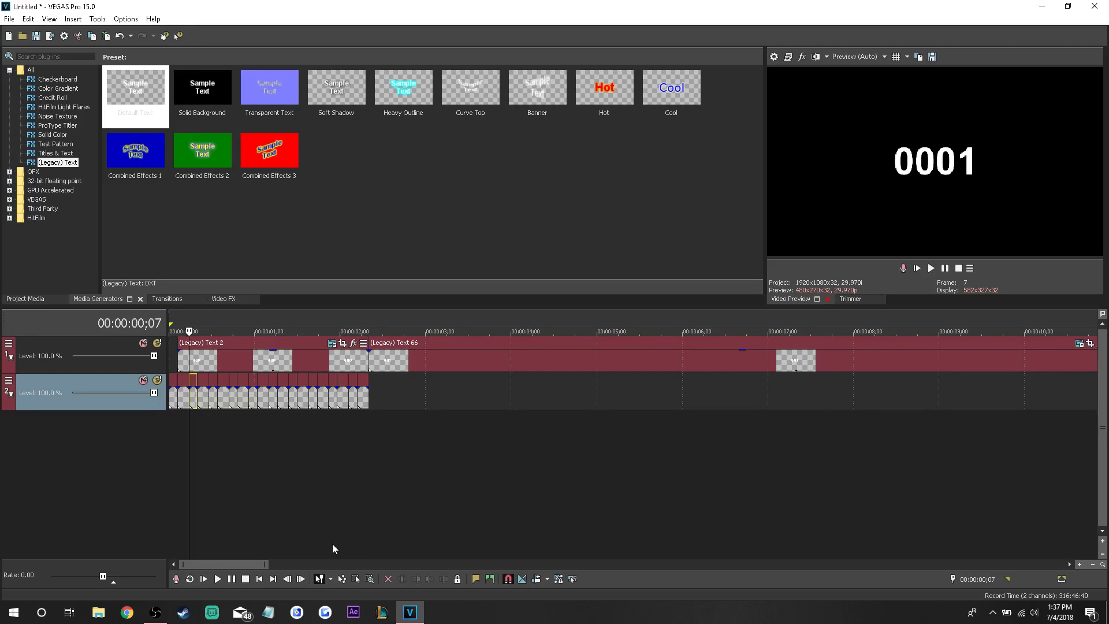
pyautogui.click(354, 579)
pyautogui.moveTo(381, 403); pyautogui.dragTo(199, 398)
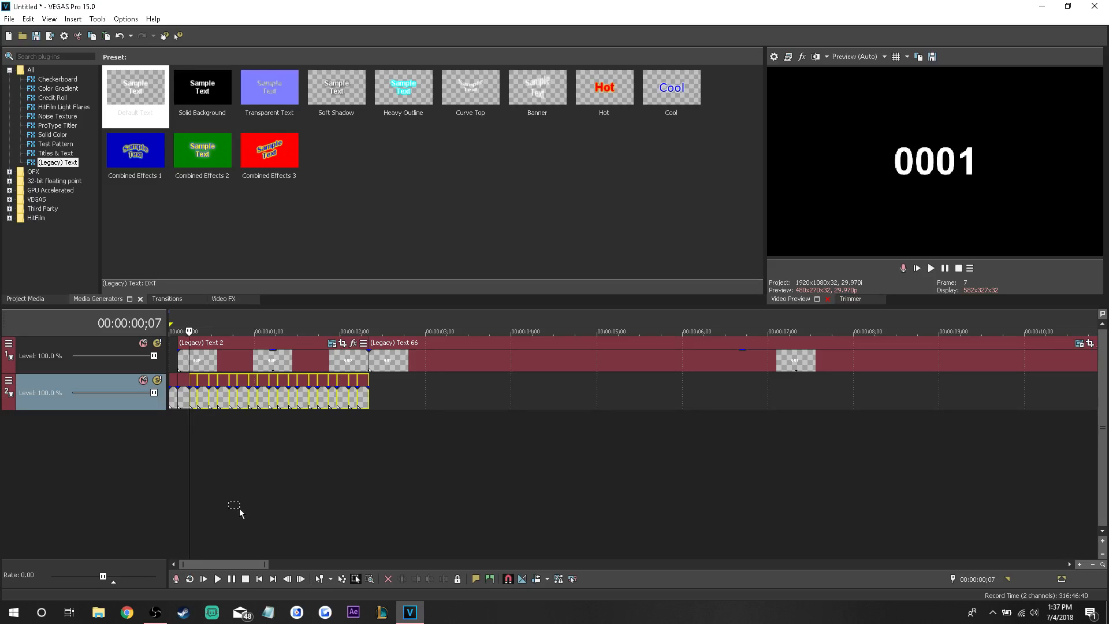
pyautogui.click(319, 578)
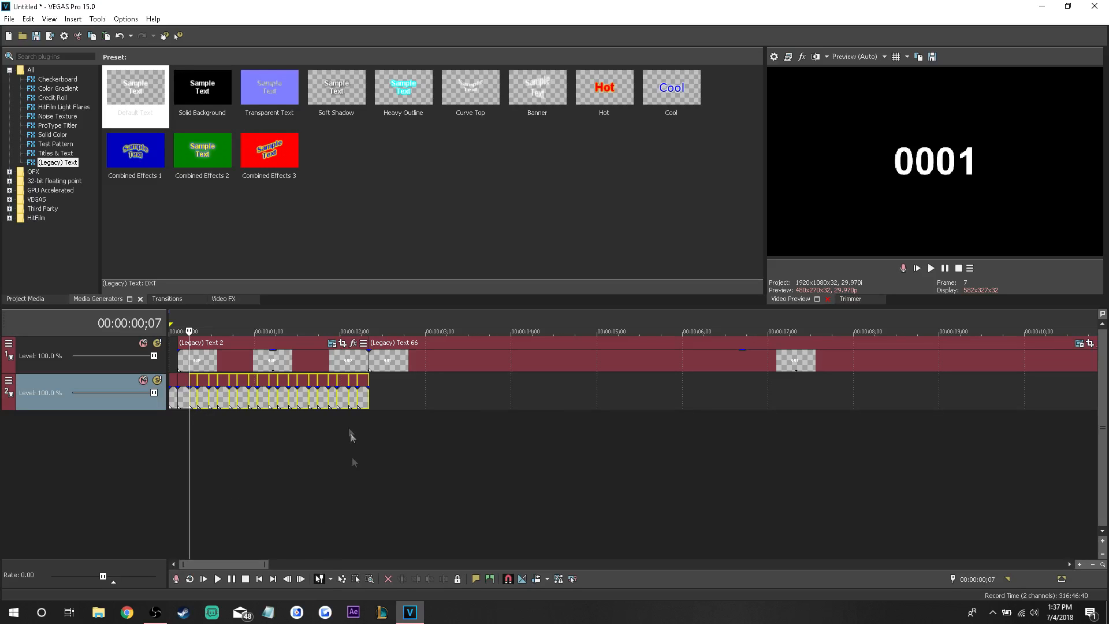
pyautogui.click(368, 398)
pyautogui.hotkey('ctrl', 'v')
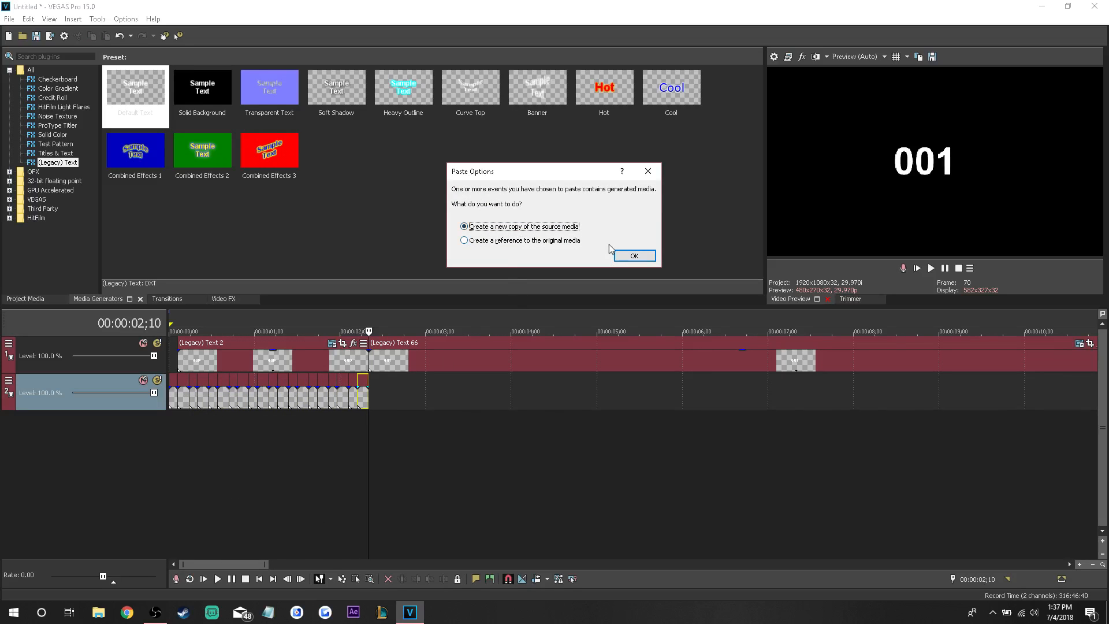
pyautogui.click(622, 255)
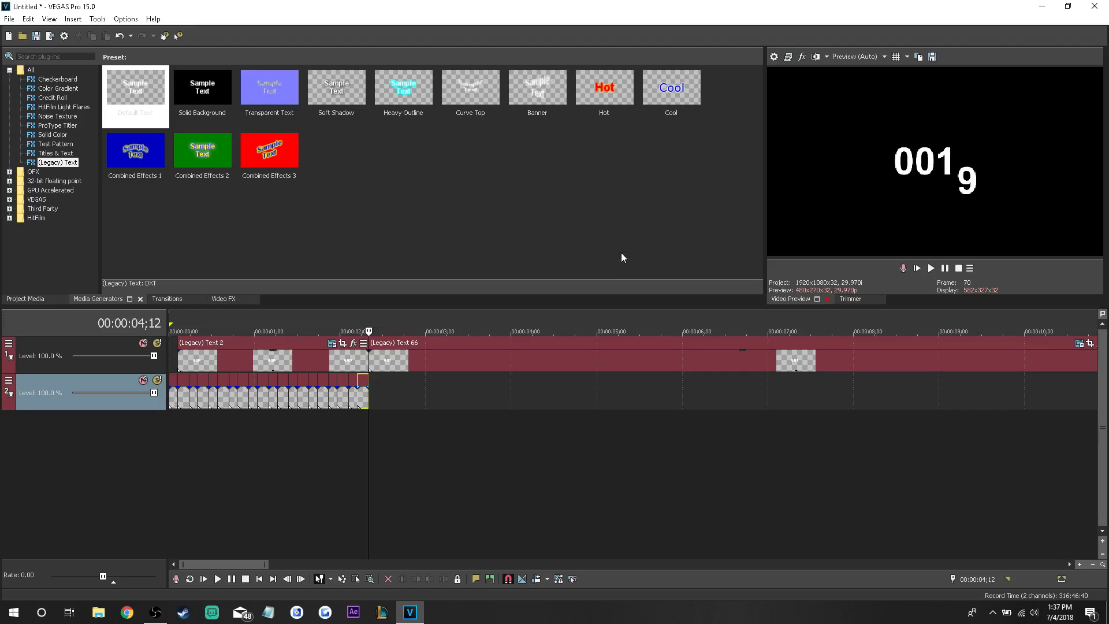
# Step: Trim the 001 event to end at 00:00:04;13 and paste a new copy of it and the digit events below at that time
pyautogui.click(354, 580)
pyautogui.moveTo(578, 362); pyautogui.dragTo(415, 397)
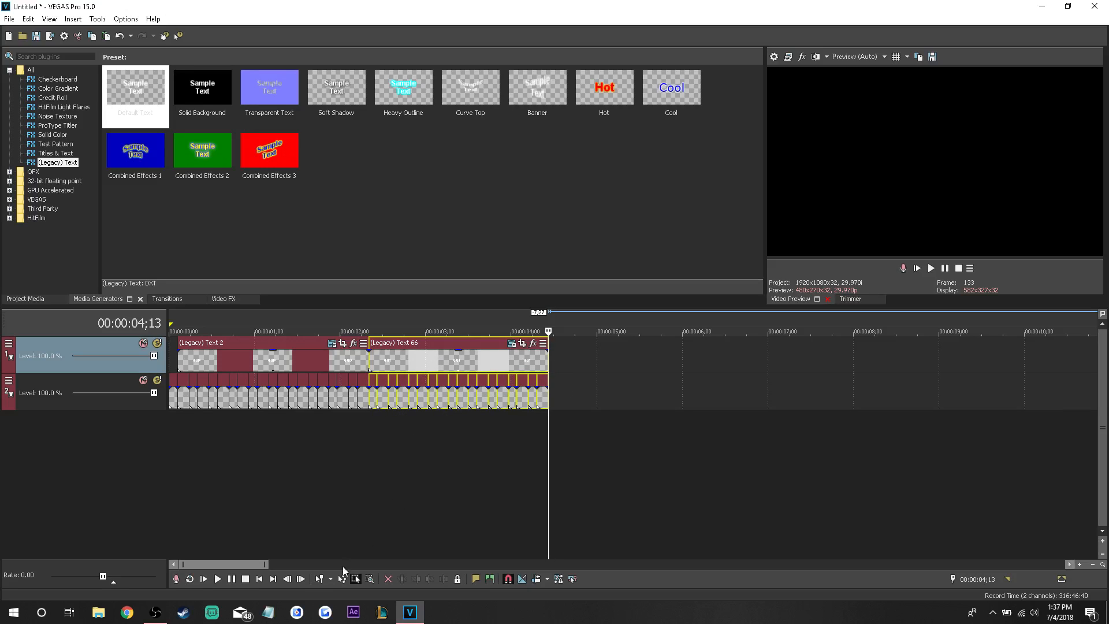
pyautogui.click(319, 578)
pyautogui.hotkey('ctrl', 'c')
pyautogui.hotkey('ctrl', 'v')
pyautogui.click(611, 258)
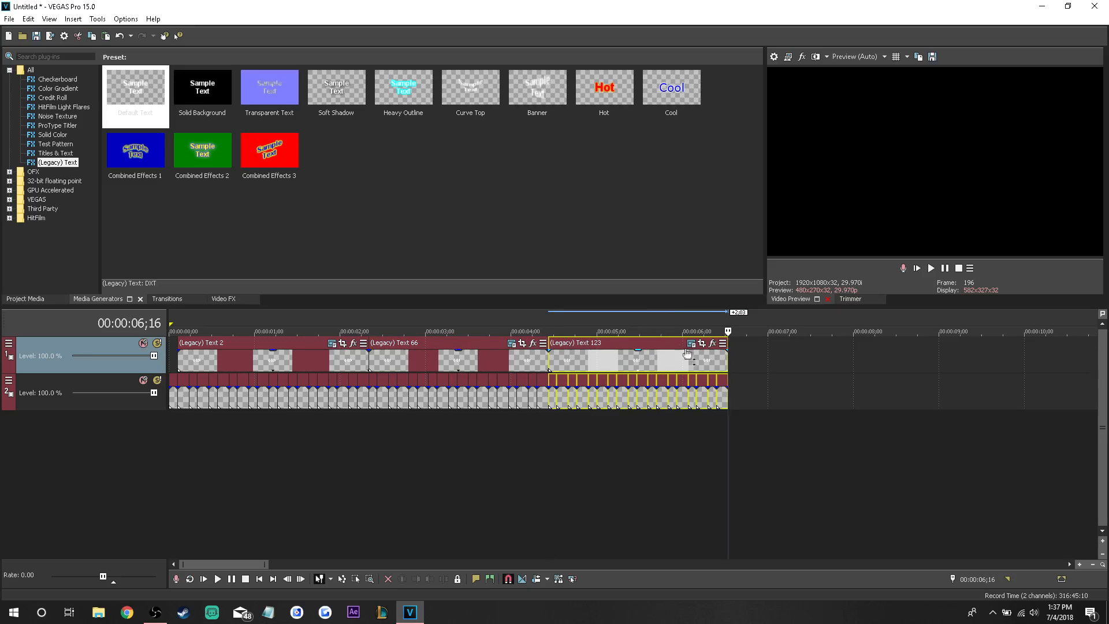
# Step: Change the text of the pasted 001 event at 00:00:04;13 to 003
pyautogui.click(692, 343)
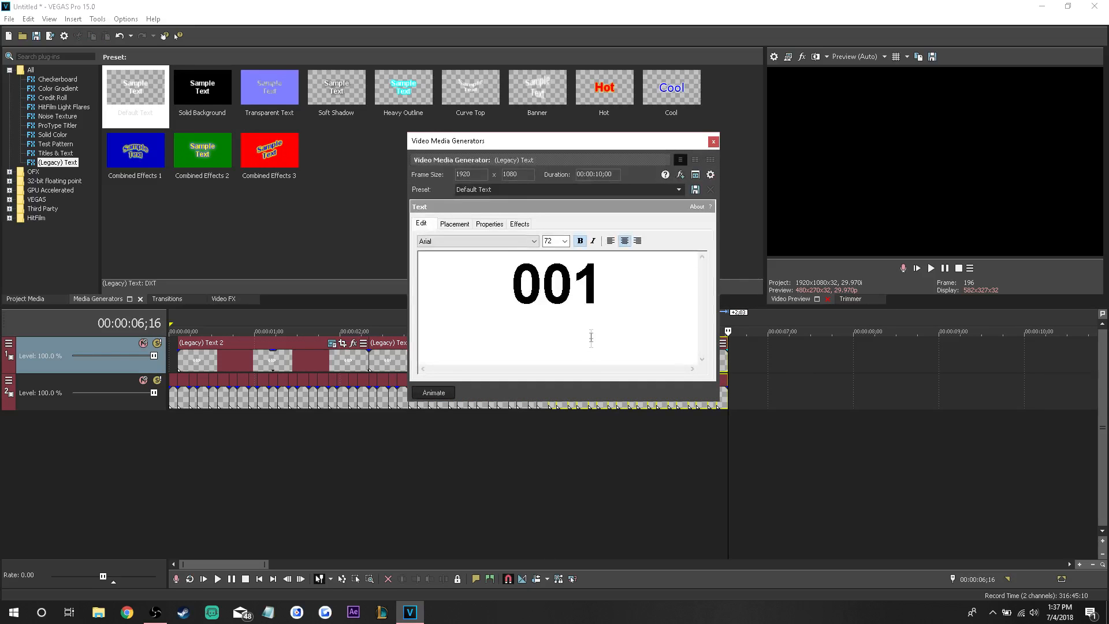
pyautogui.press('BackSpace')
pyautogui.write('3')
pyautogui.click(716, 143)
# Step: Play the counting animation from the start through the end of the pasted events to check the number sequence
pyautogui.click(258, 578)
pyautogui.click(218, 579)
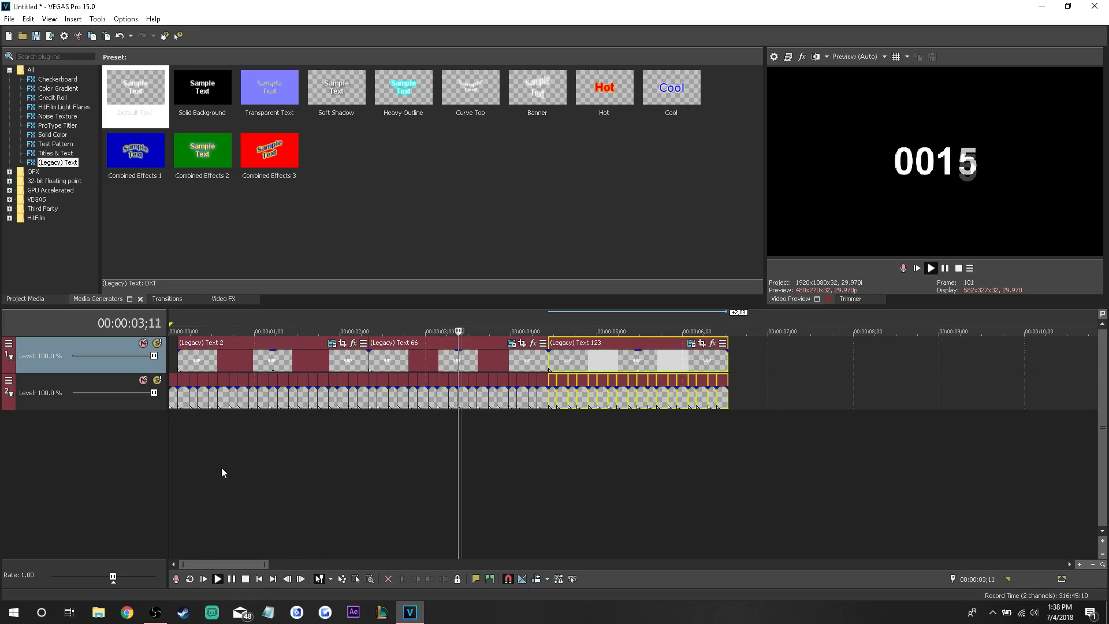
pyautogui.click(232, 579)
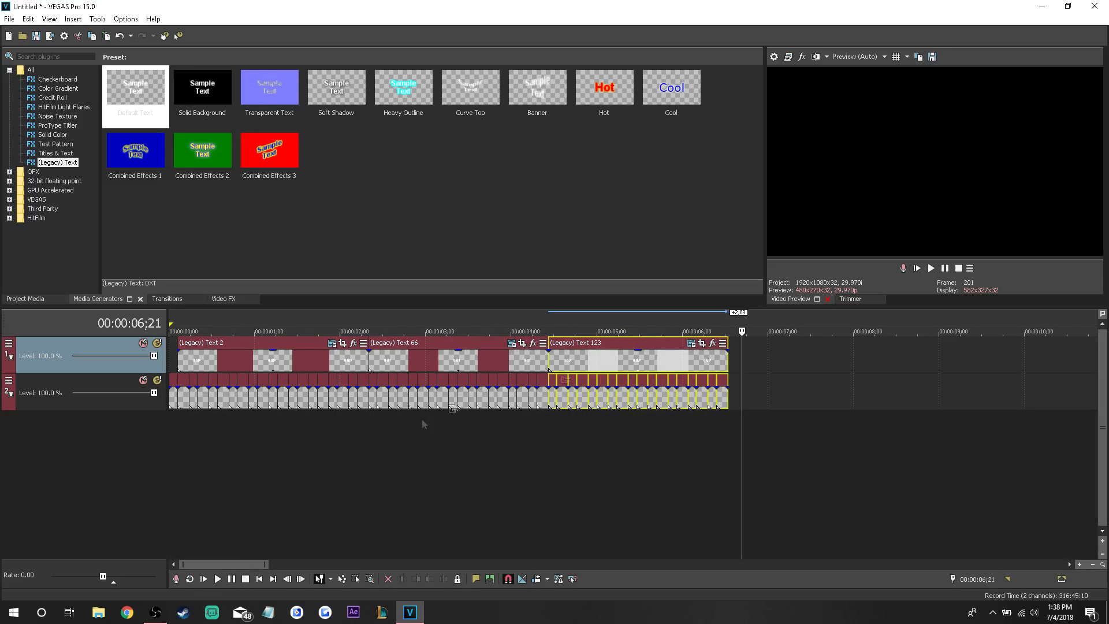
# Step: Correct the text of the event at 00:00:04;13 to 002 and play that section to check the count
pyautogui.click(551, 362)
pyautogui.click(691, 343)
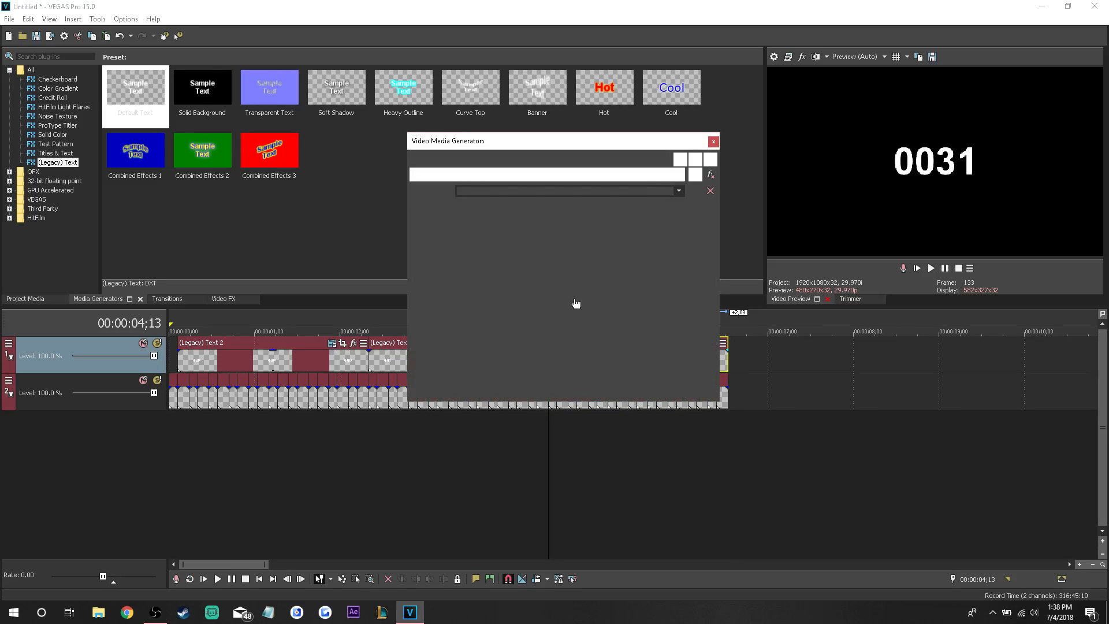
pyautogui.click(598, 262)
pyautogui.press('BackSpace')
pyautogui.write('2')
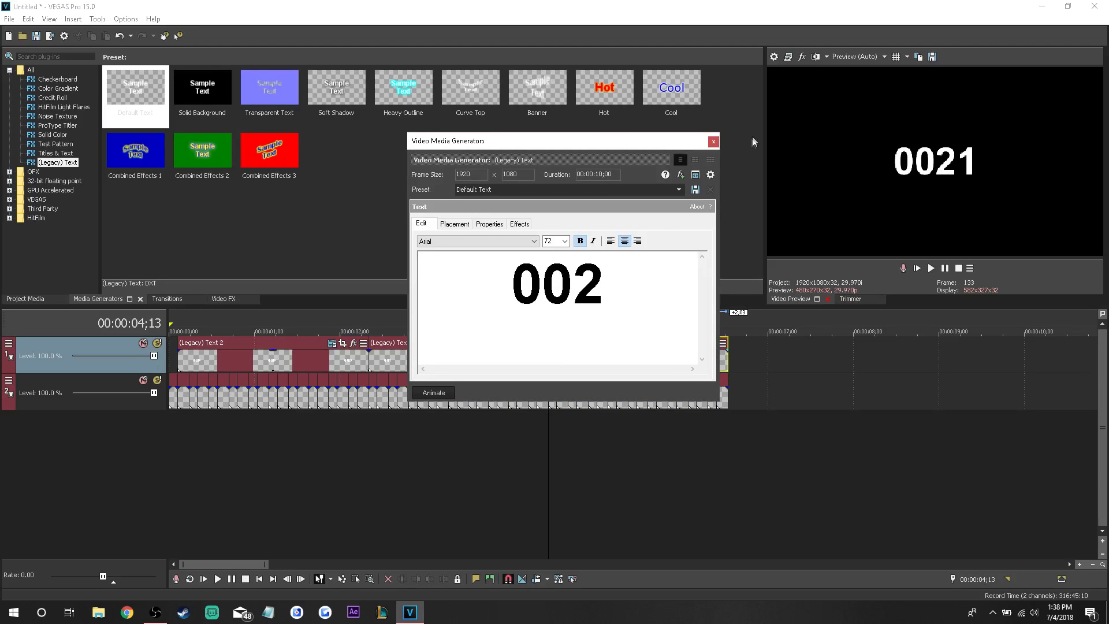
pyautogui.click(713, 141)
pyautogui.press('space')
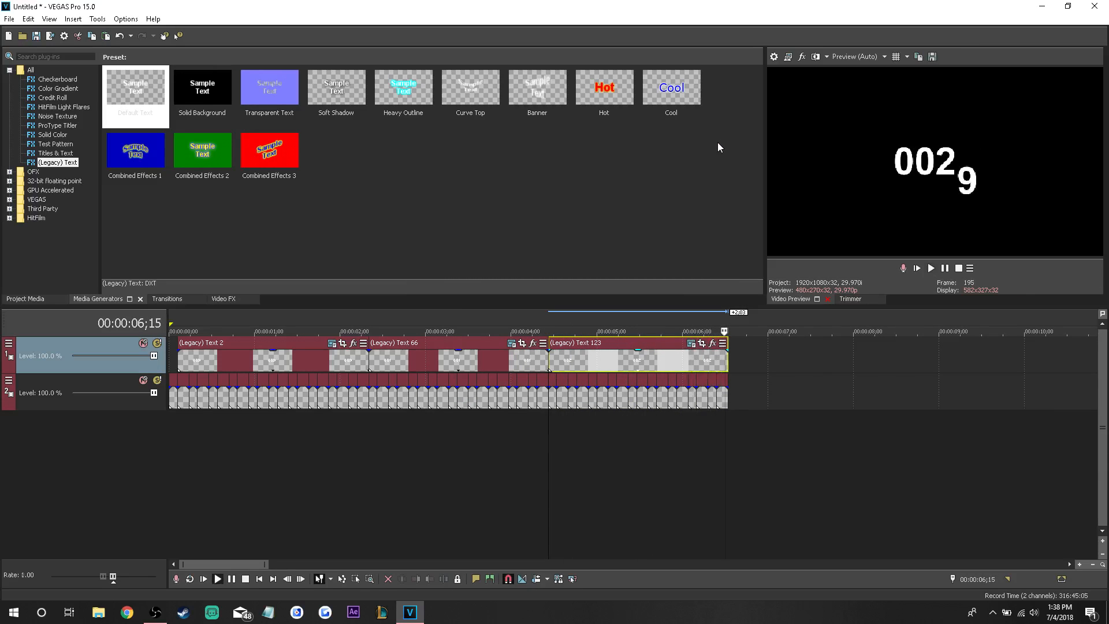